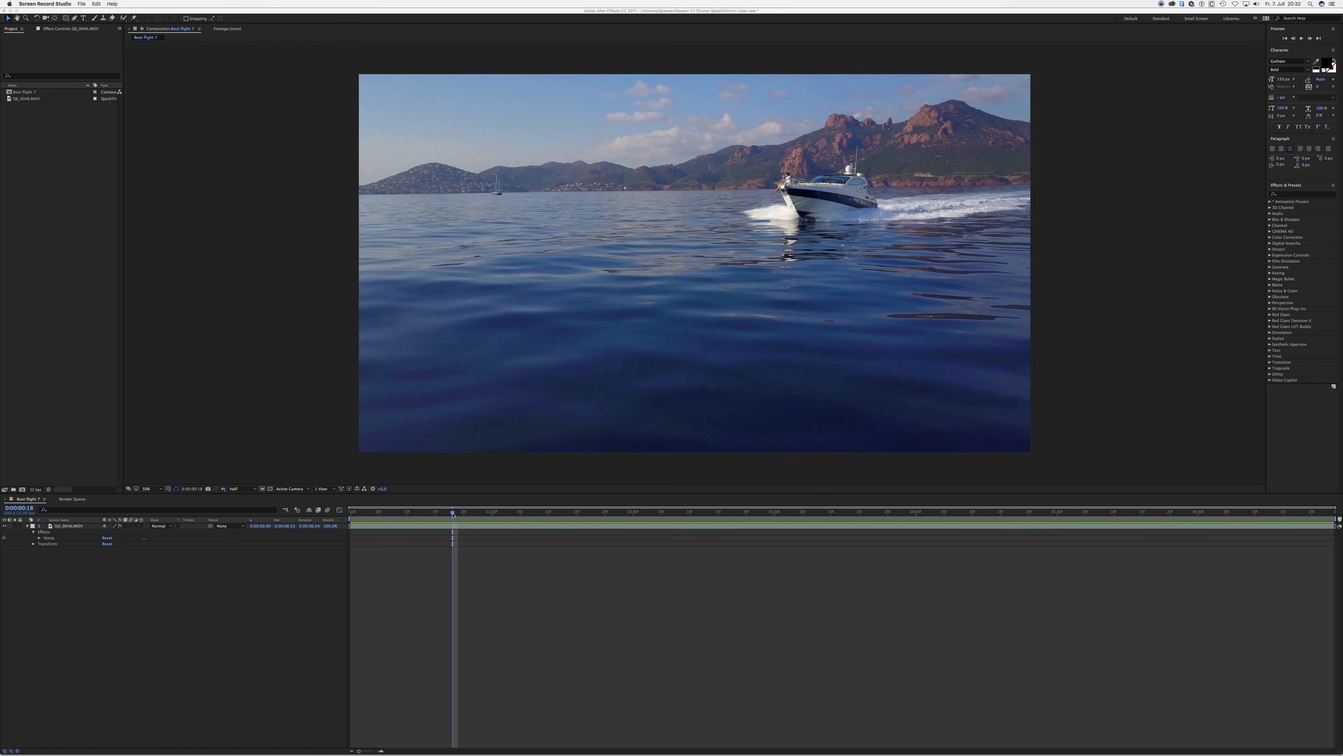
- Play and scrub through the boat footage from its start to examine the motion across the shot
click(454, 514)
drag(460, 514, 323, 482)
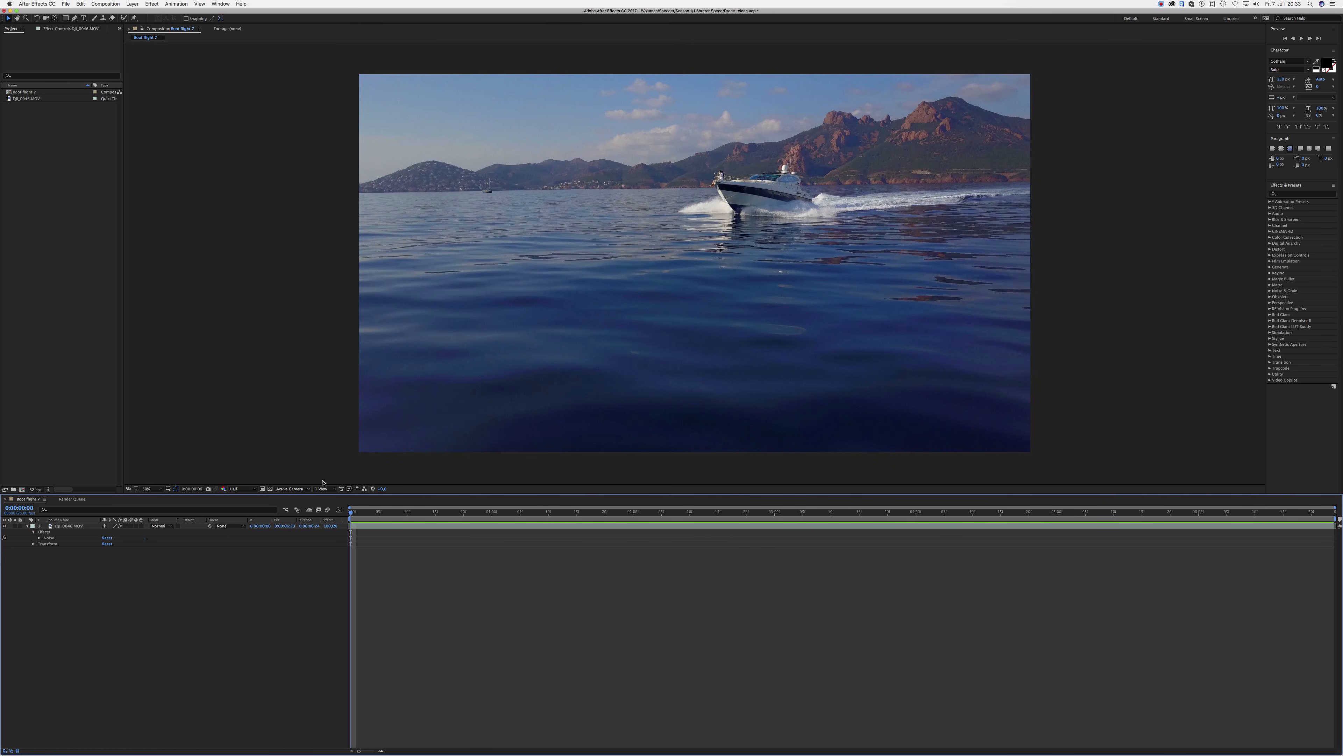
key(space)
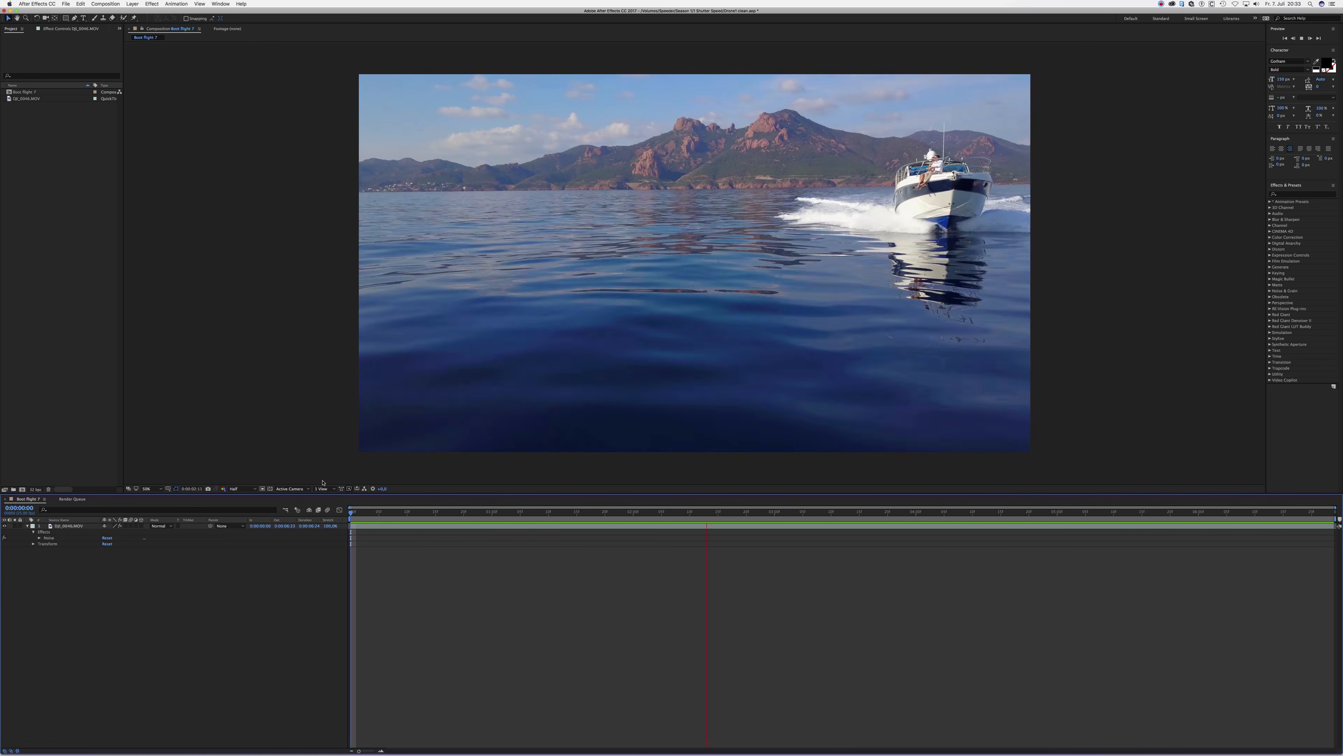
key(space)
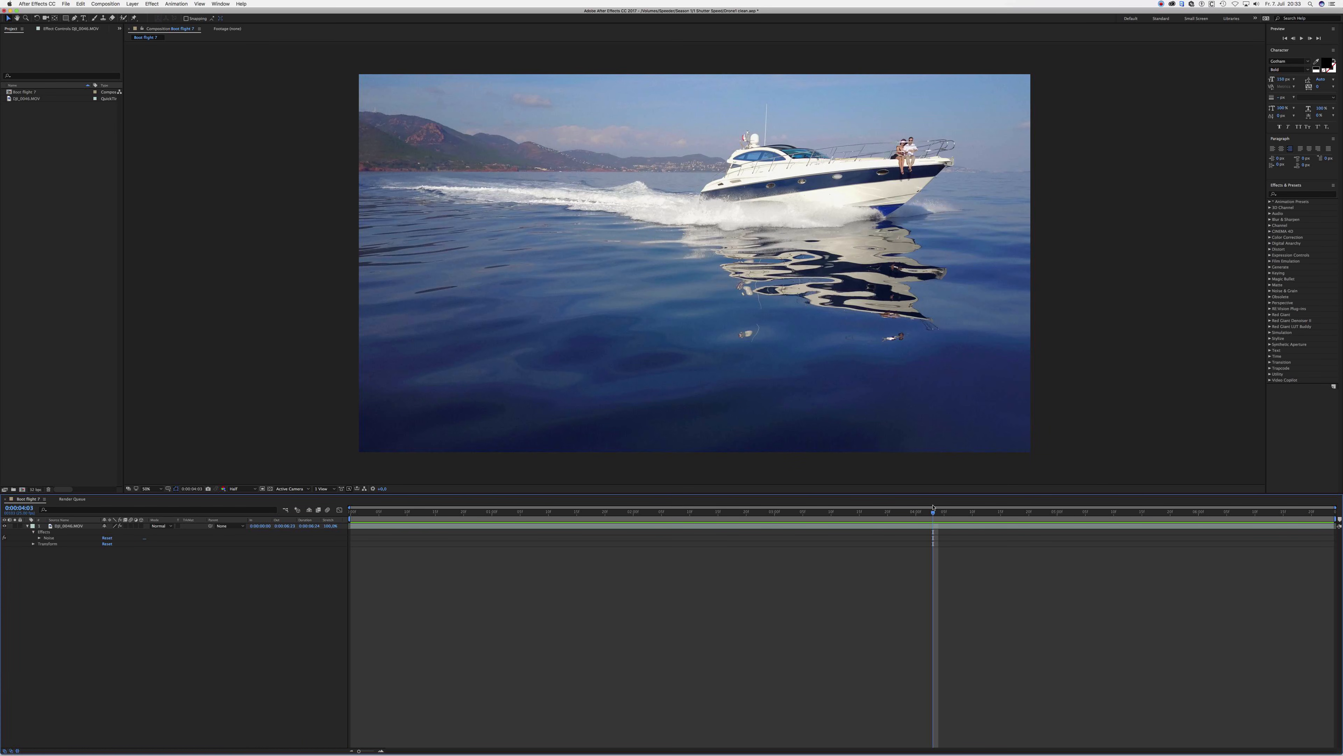
drag(932, 513, 718, 513)
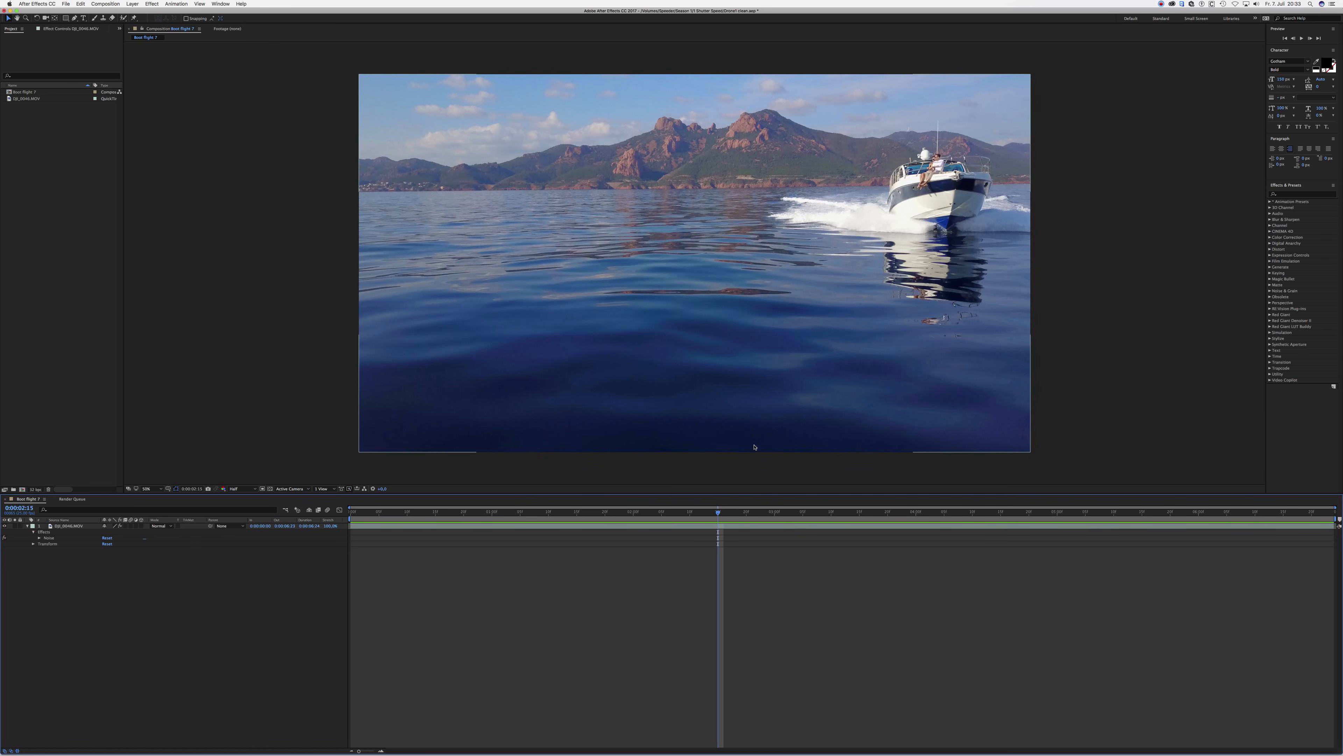
drag(720, 514, 666, 525)
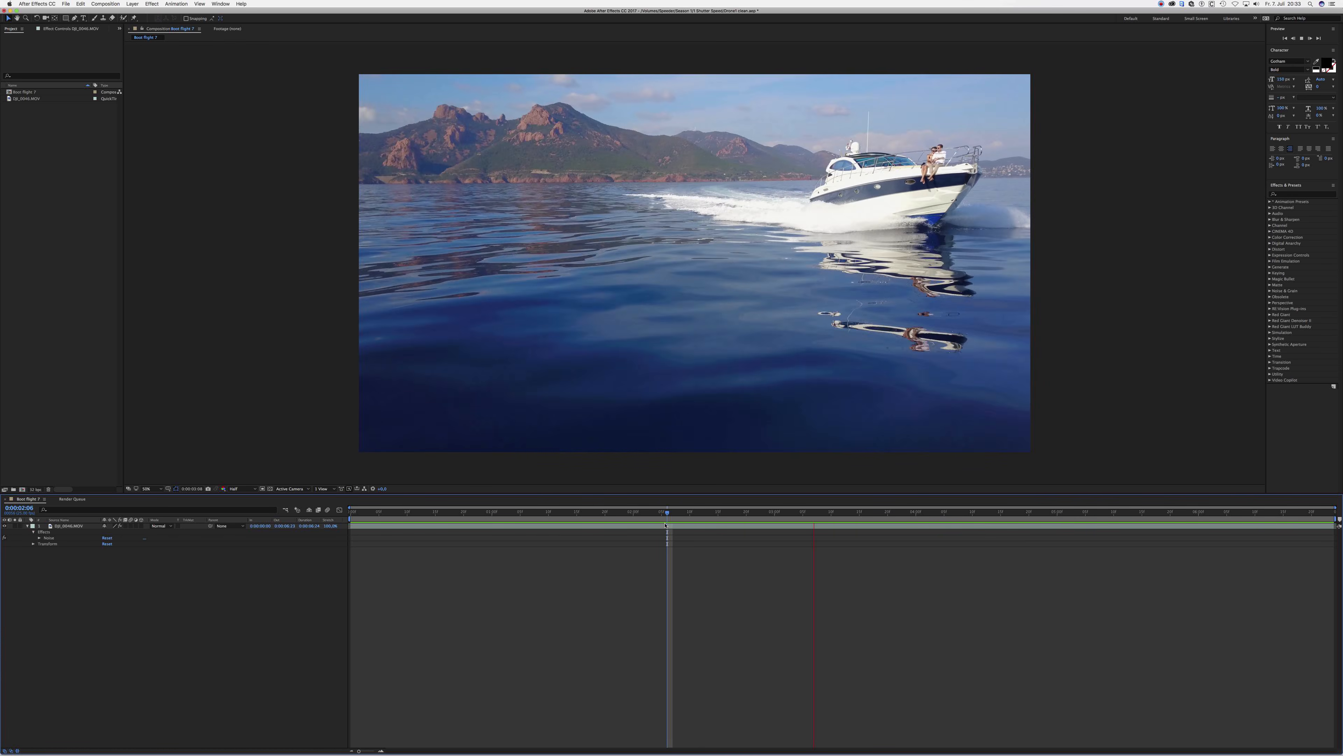
key(space)
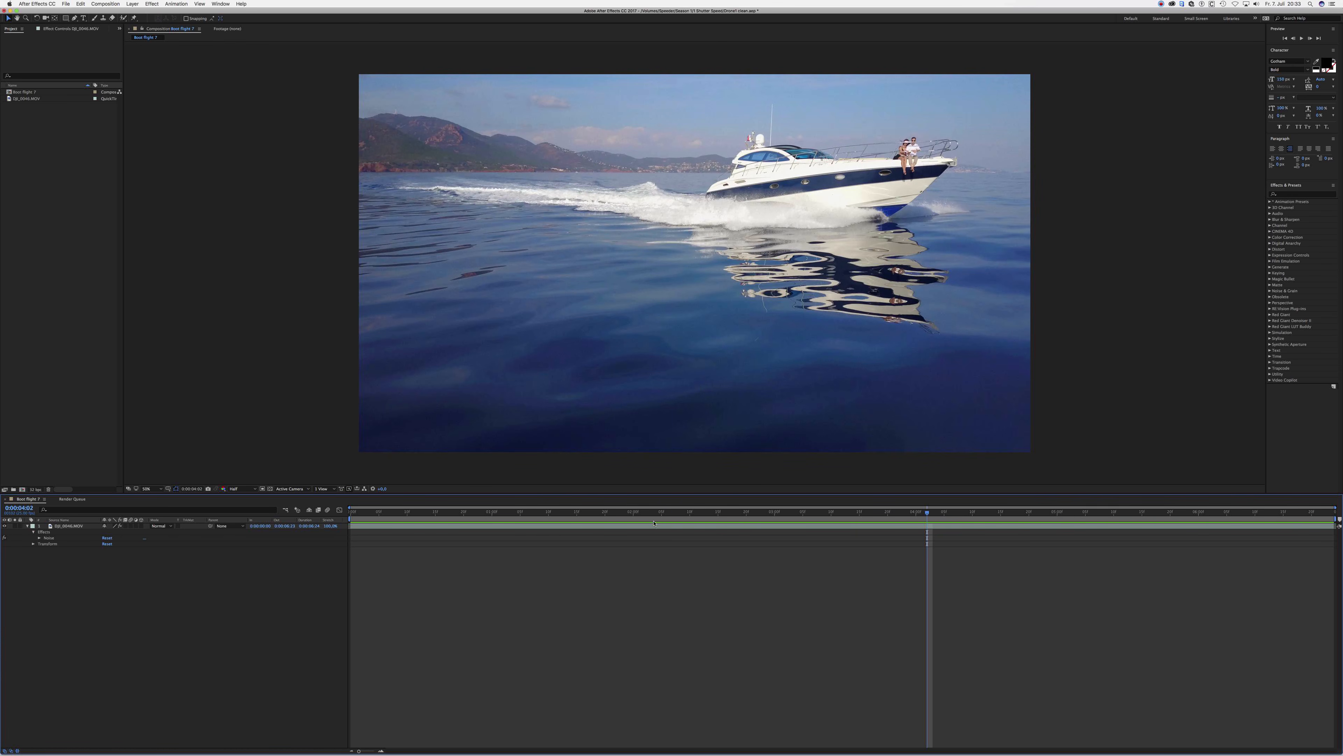
drag(622, 514, 809, 522)
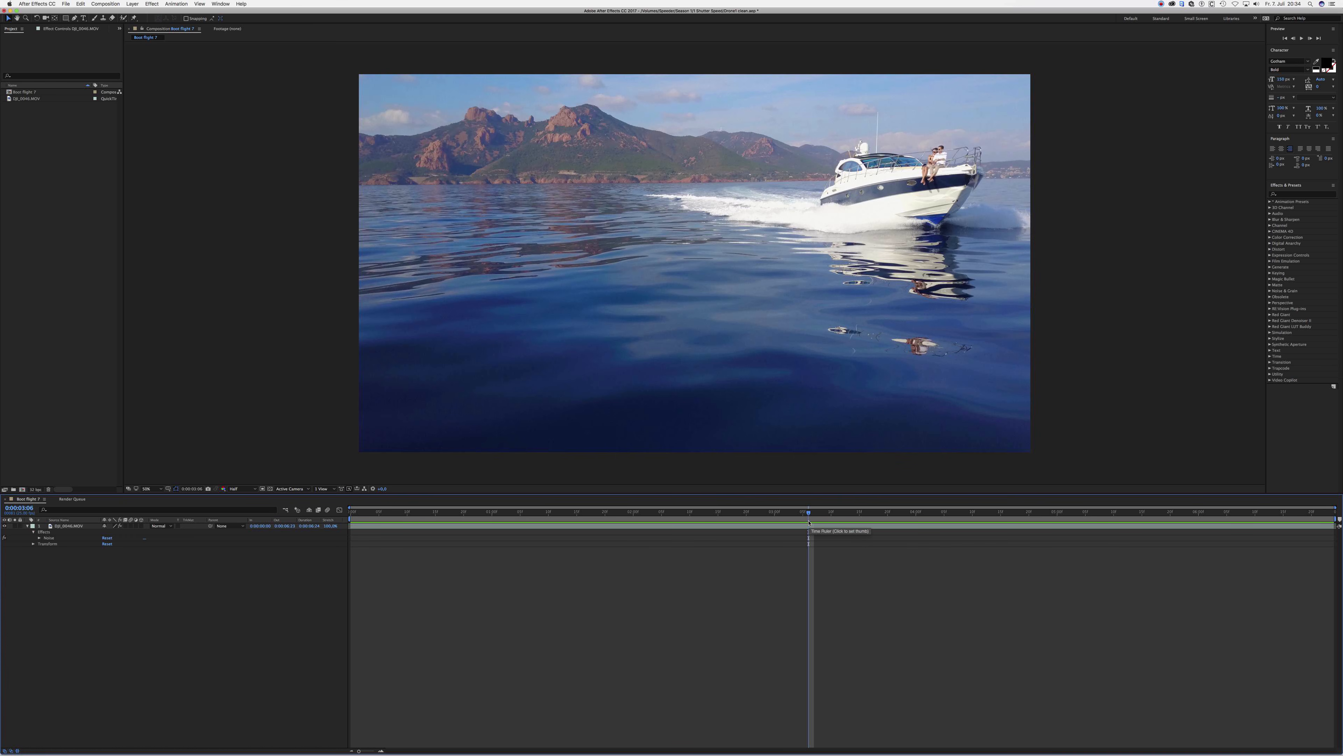
- Apply the Timewarp effect to the boat clip and set its Speed to 100
click(1298, 195)
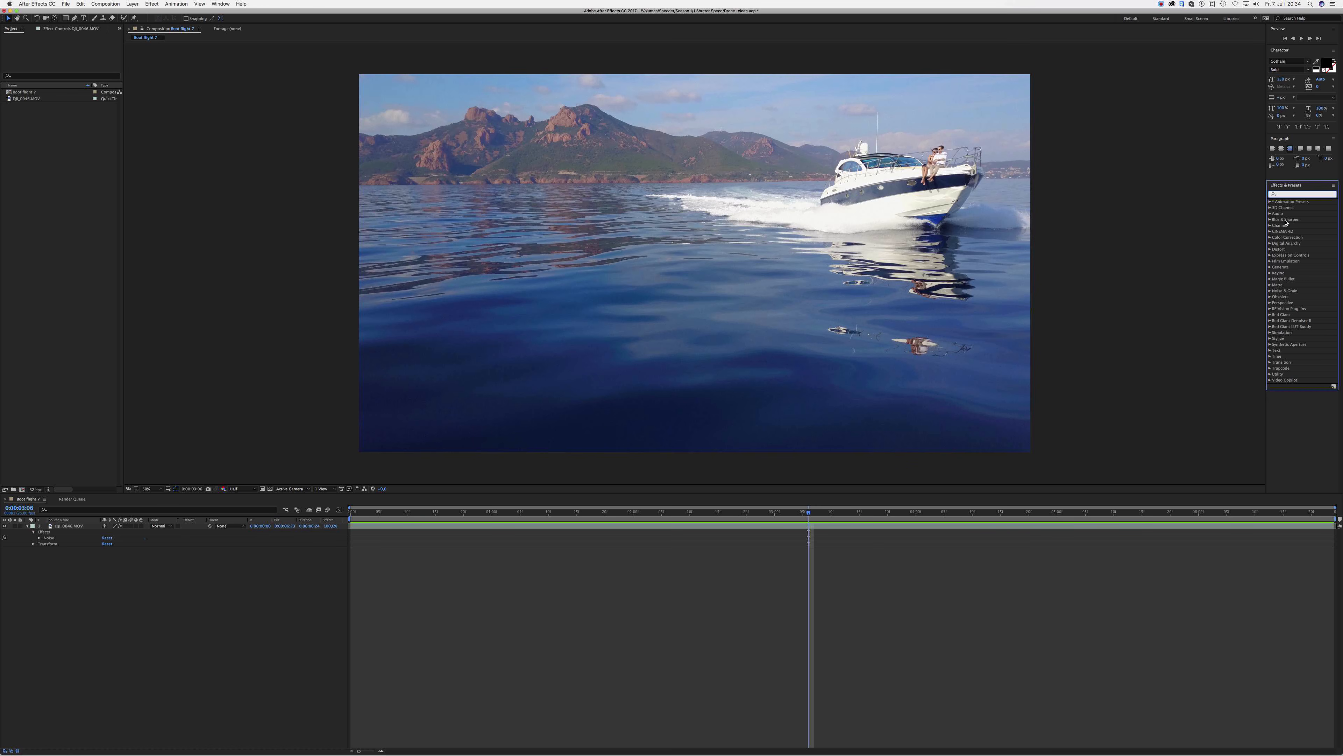
text(time)
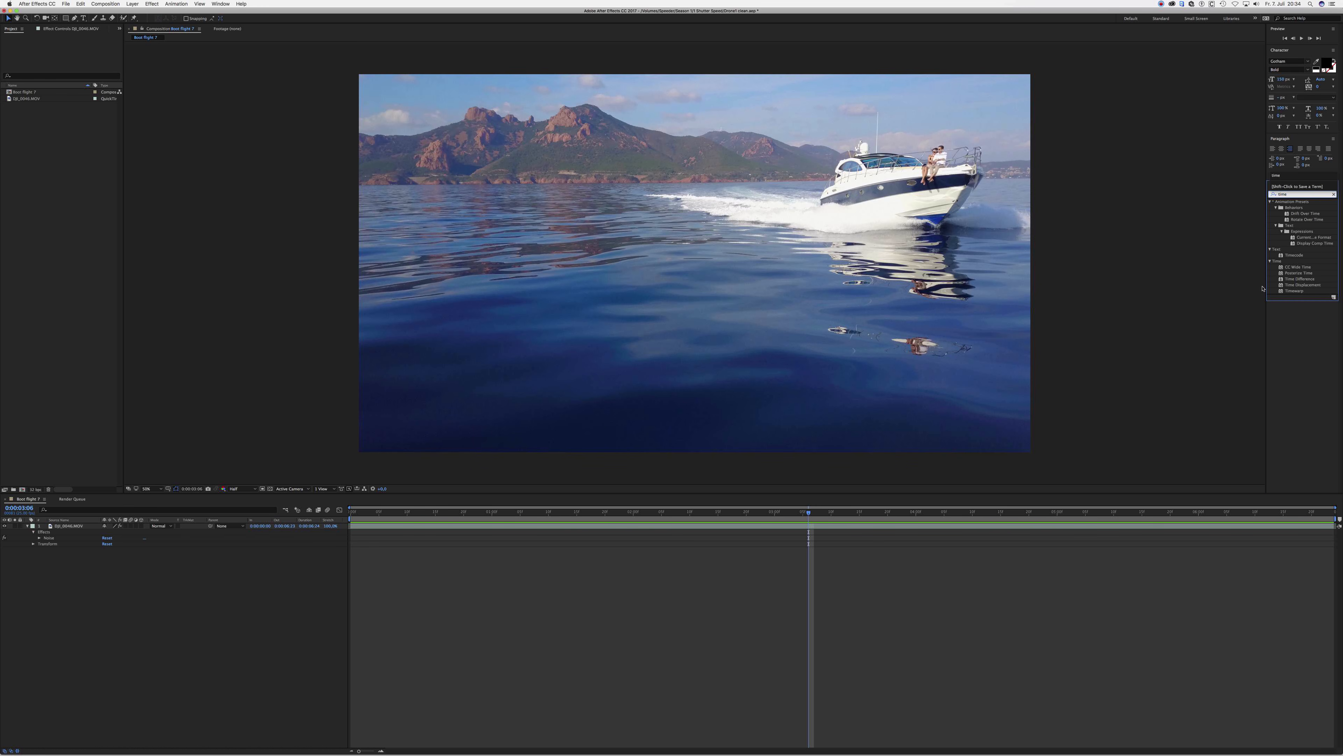
drag(1298, 291, 413, 531)
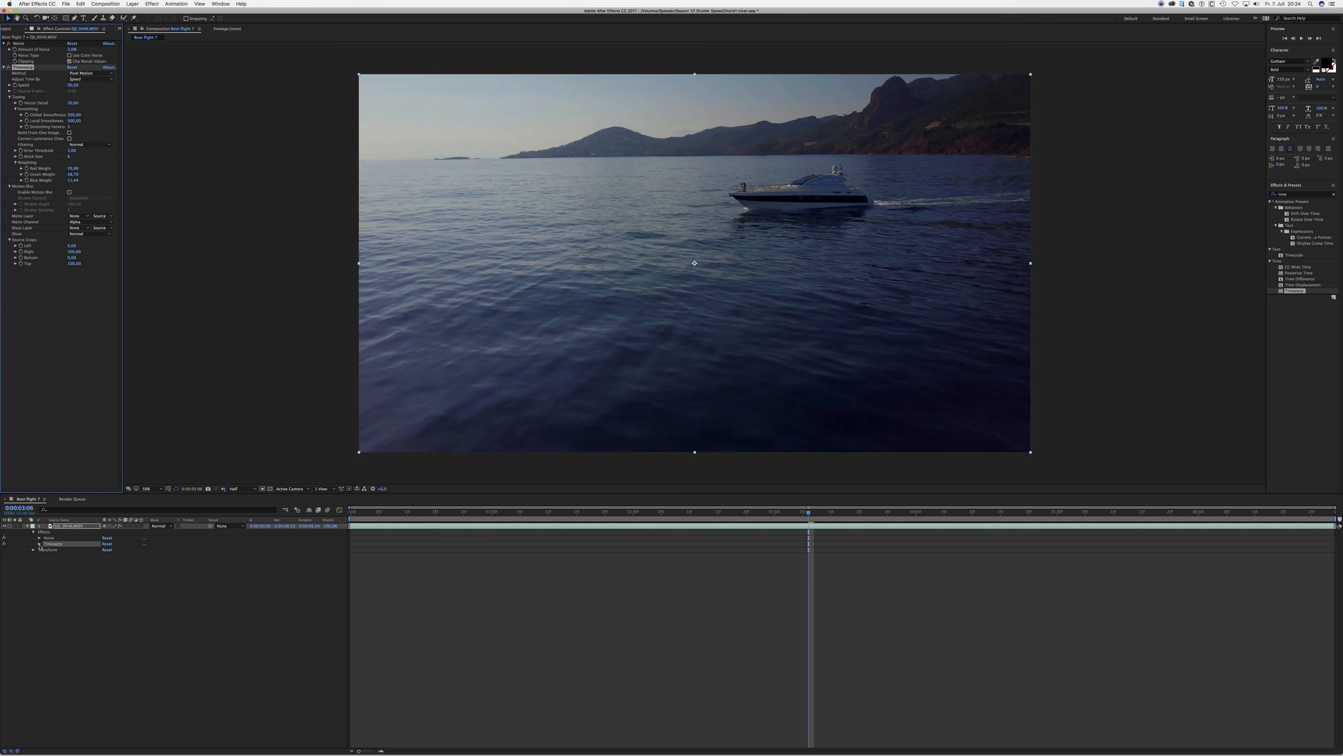
click(40, 544)
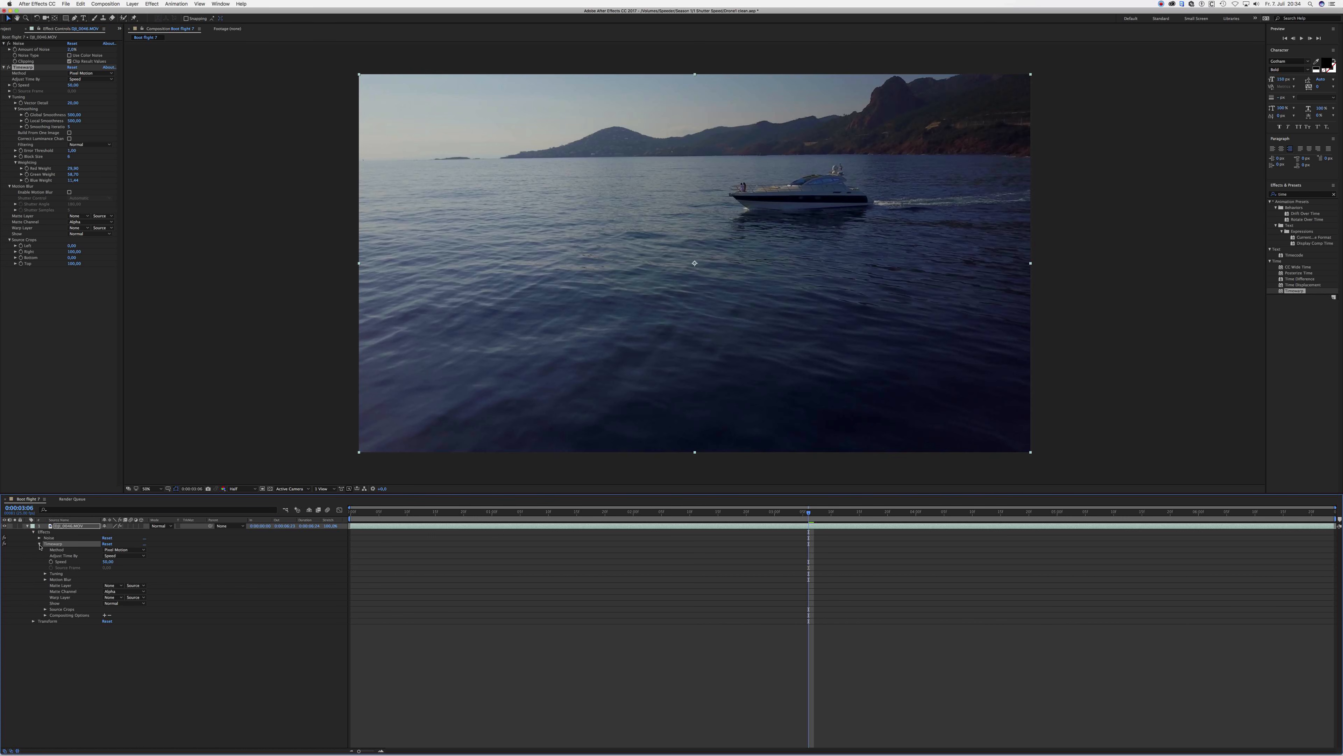
click(109, 561)
key(Return)
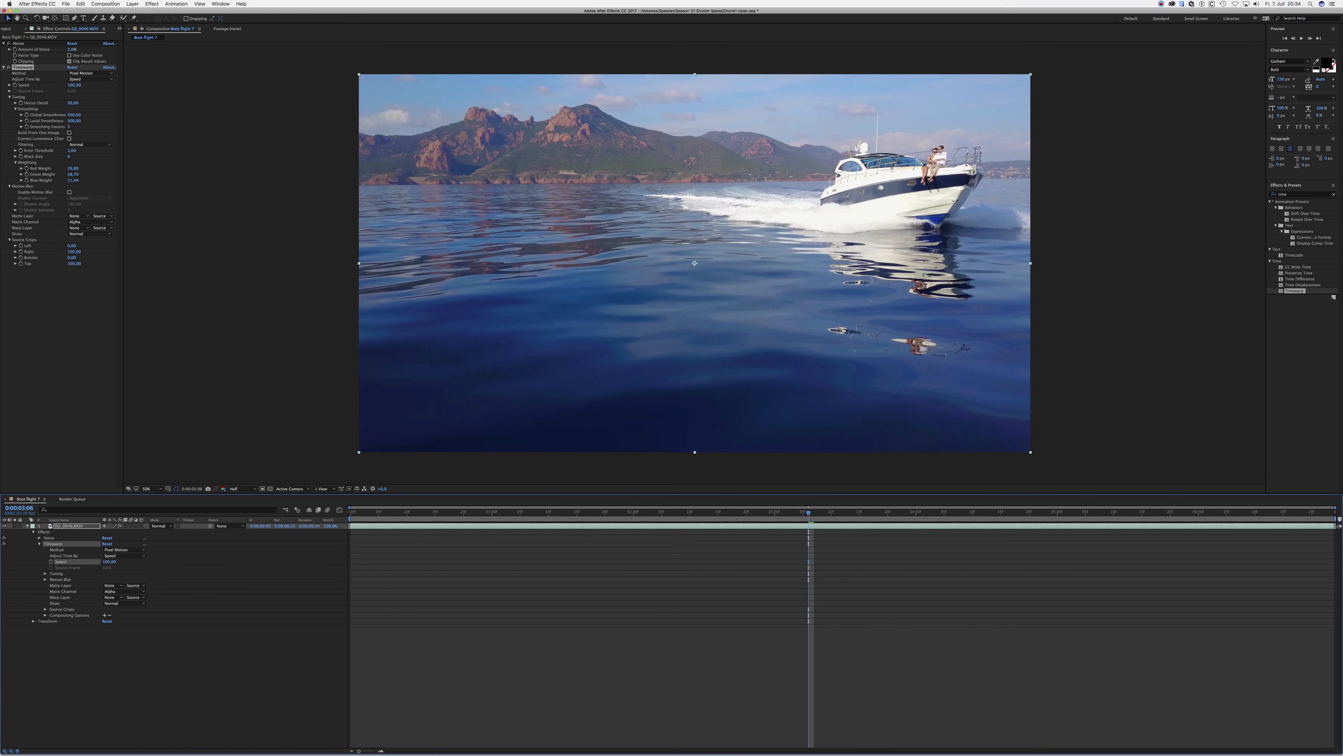
- Enable Timewarp's motion blur on the boat clip and set its Shutter Control to Manual
click(740, 514)
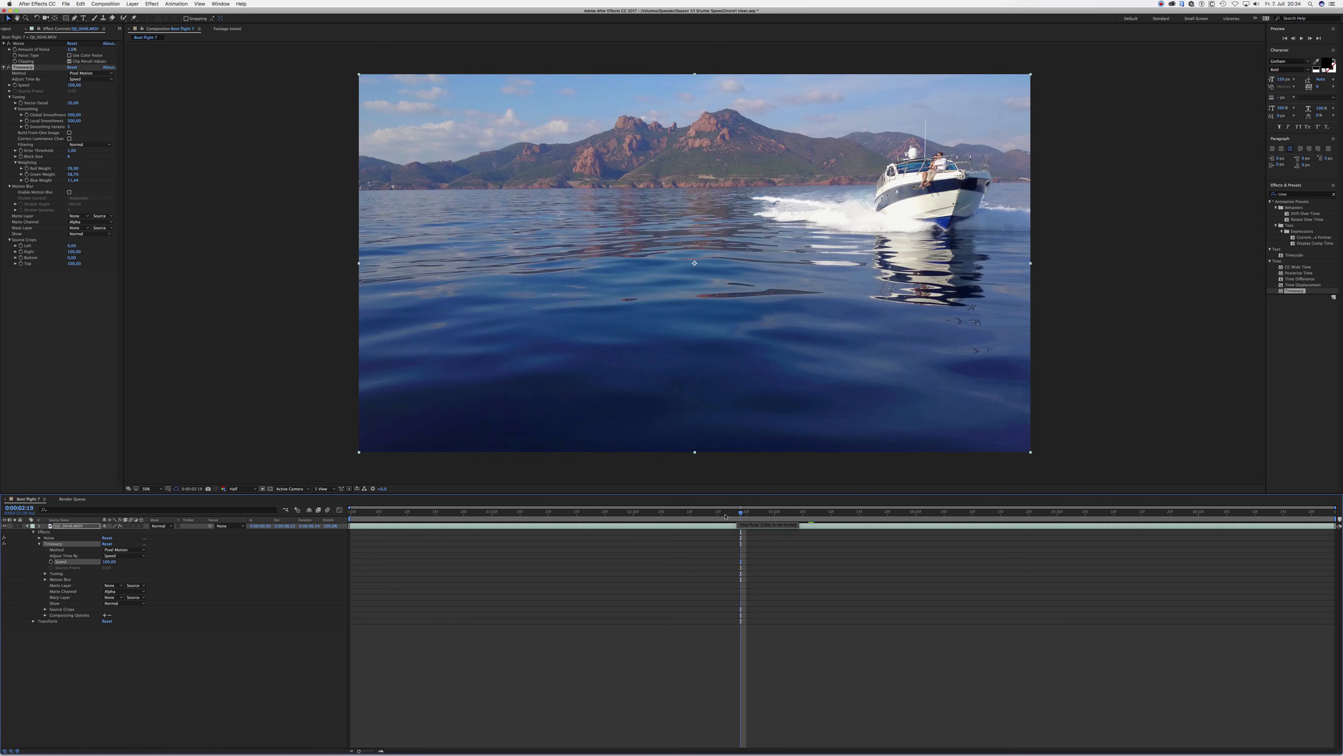
click(650, 514)
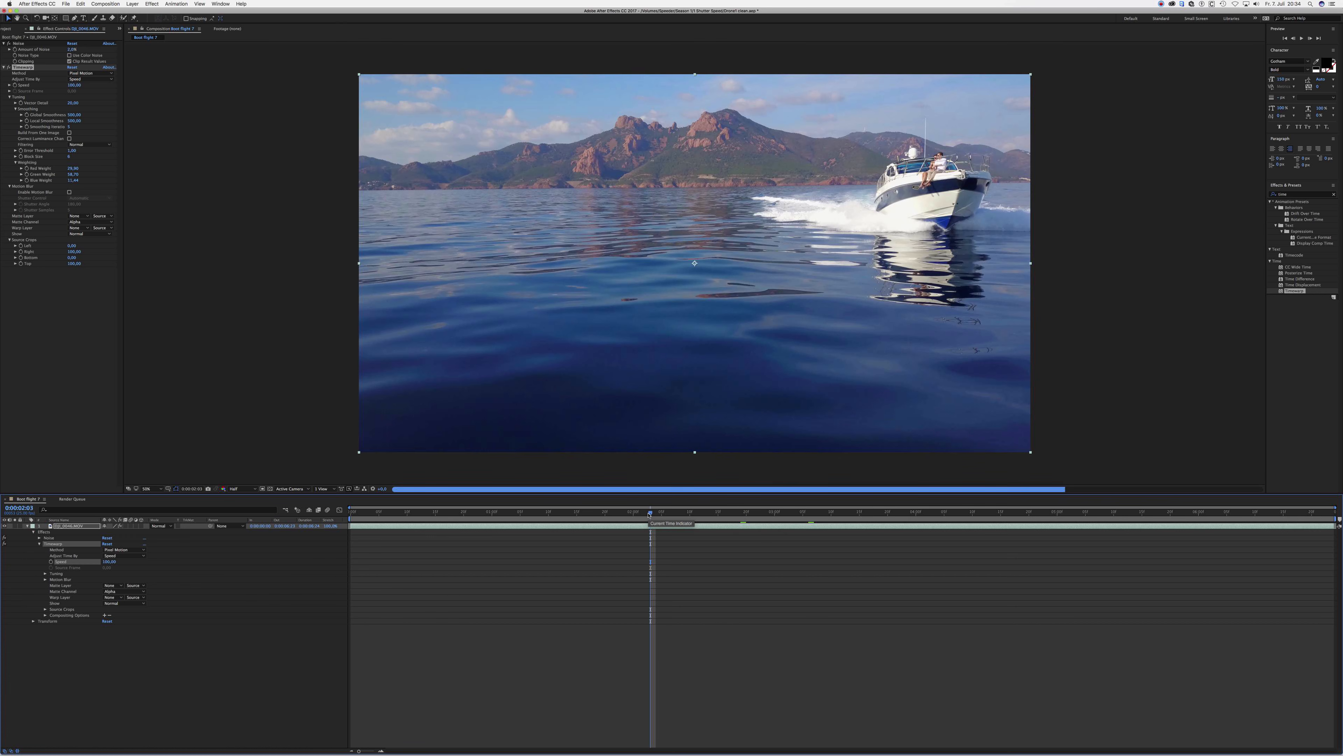
click(576, 512)
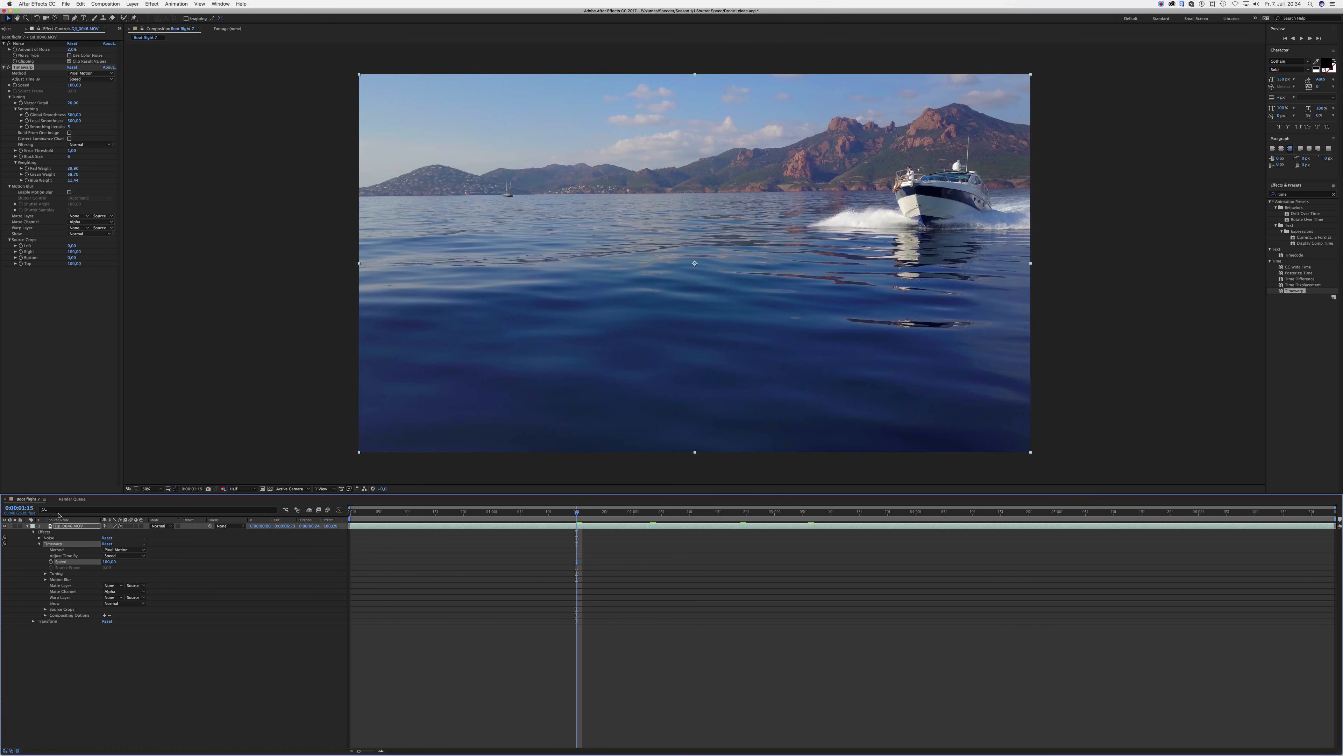
click(46, 579)
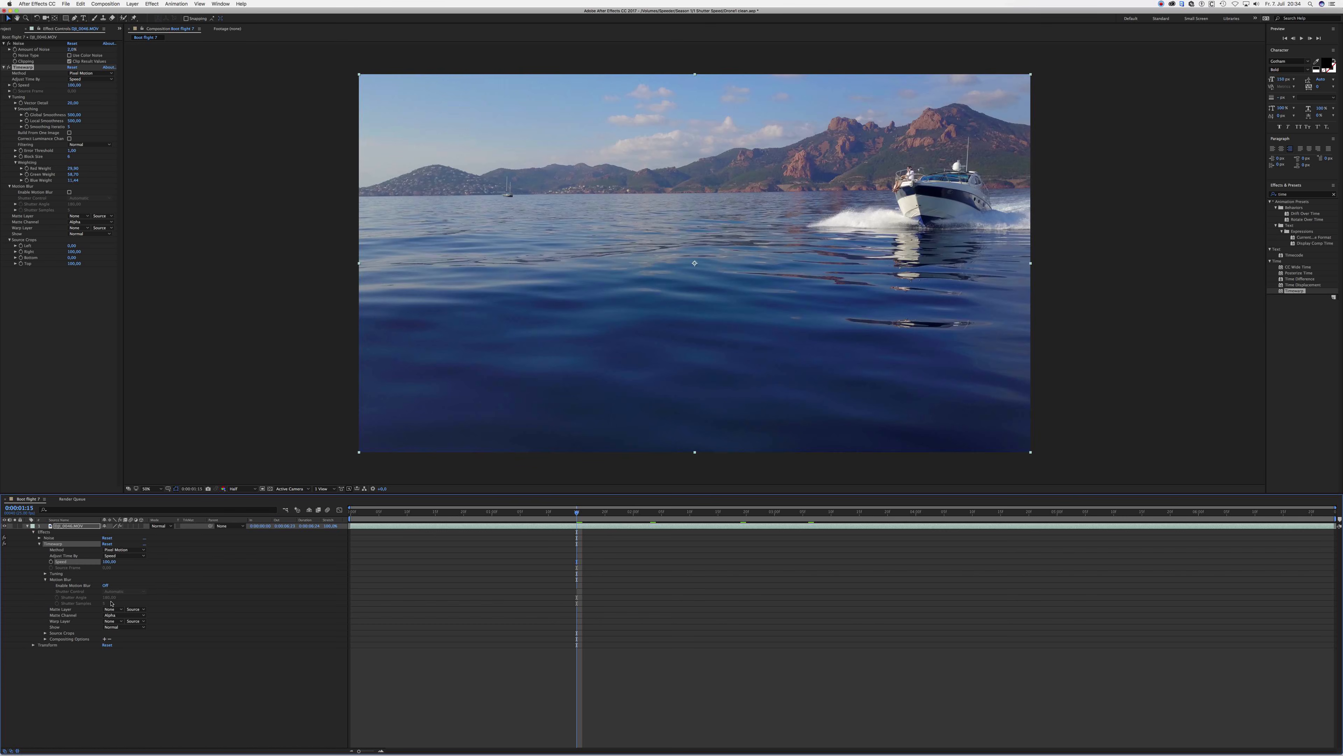
click(105, 585)
click(673, 513)
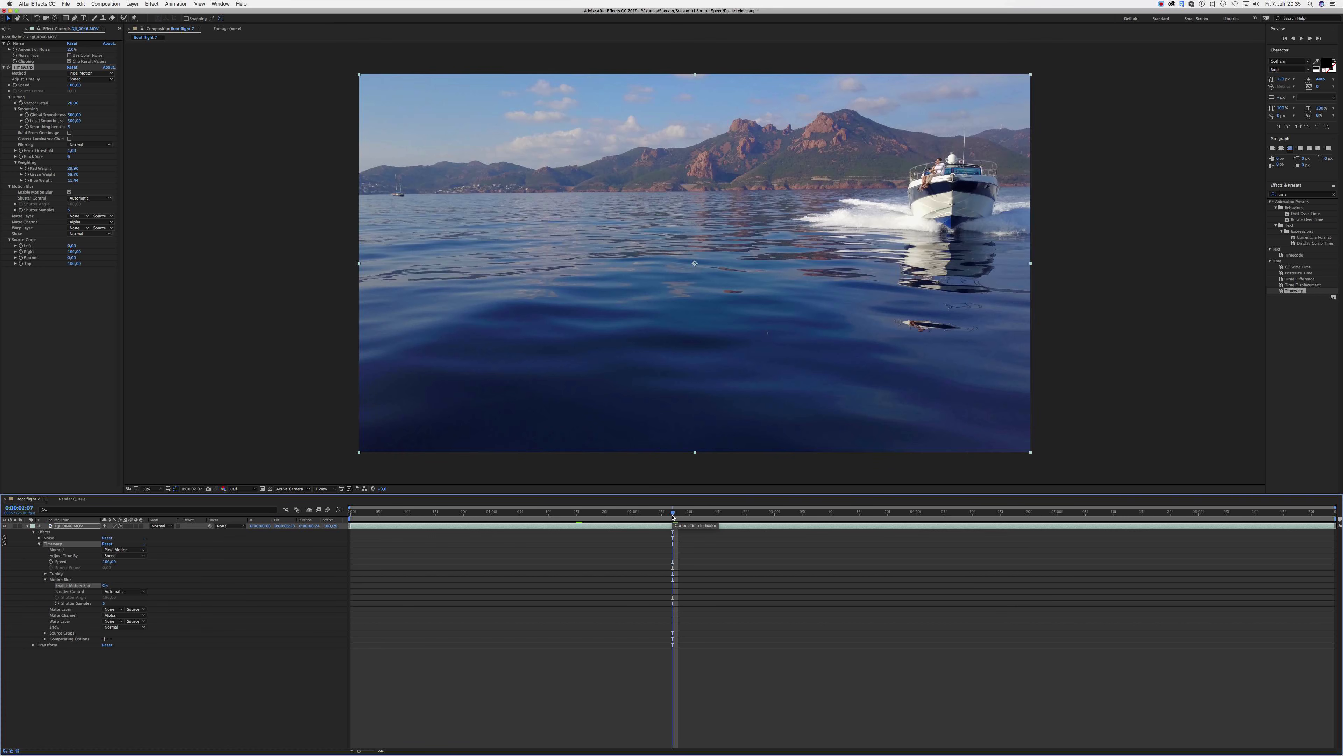
click(123, 592)
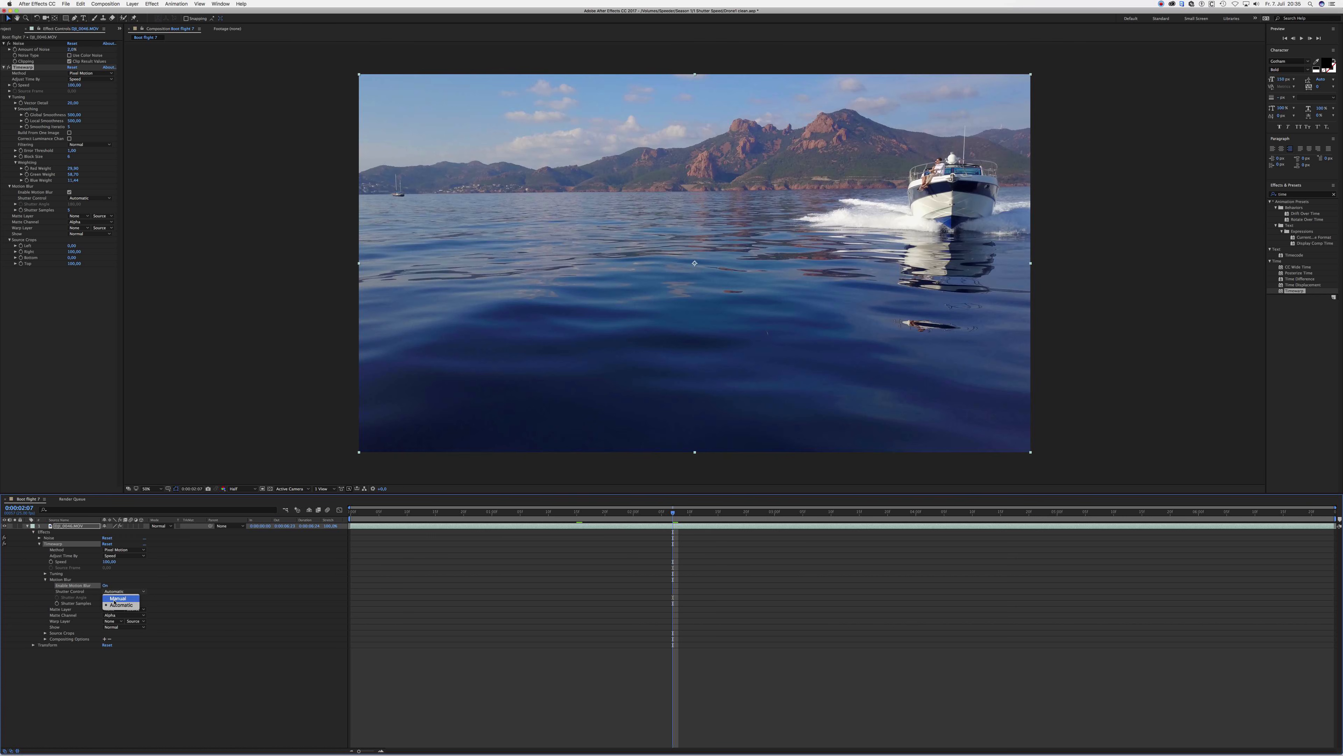
click(116, 599)
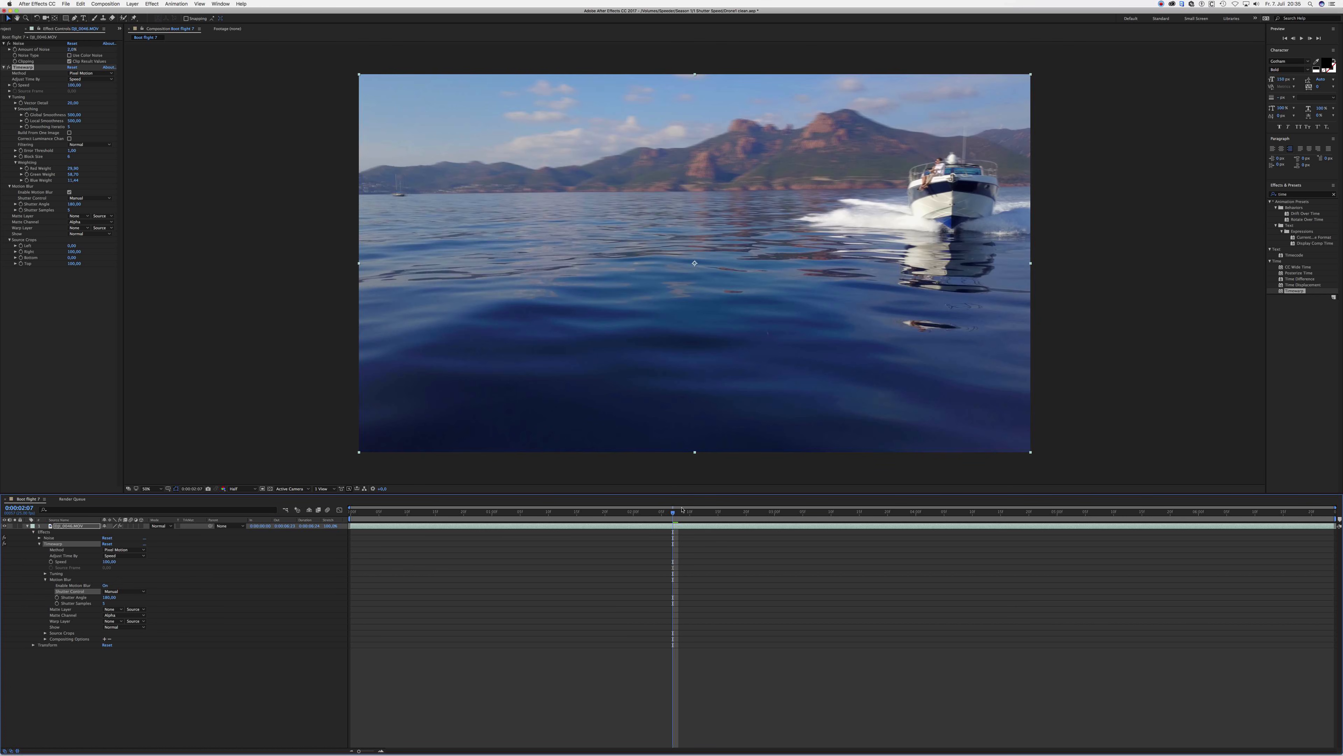
- Examine the motion blur on several frames between about 0:00:01:03 and 0:00:03:05
drag(682, 510, 737, 513)
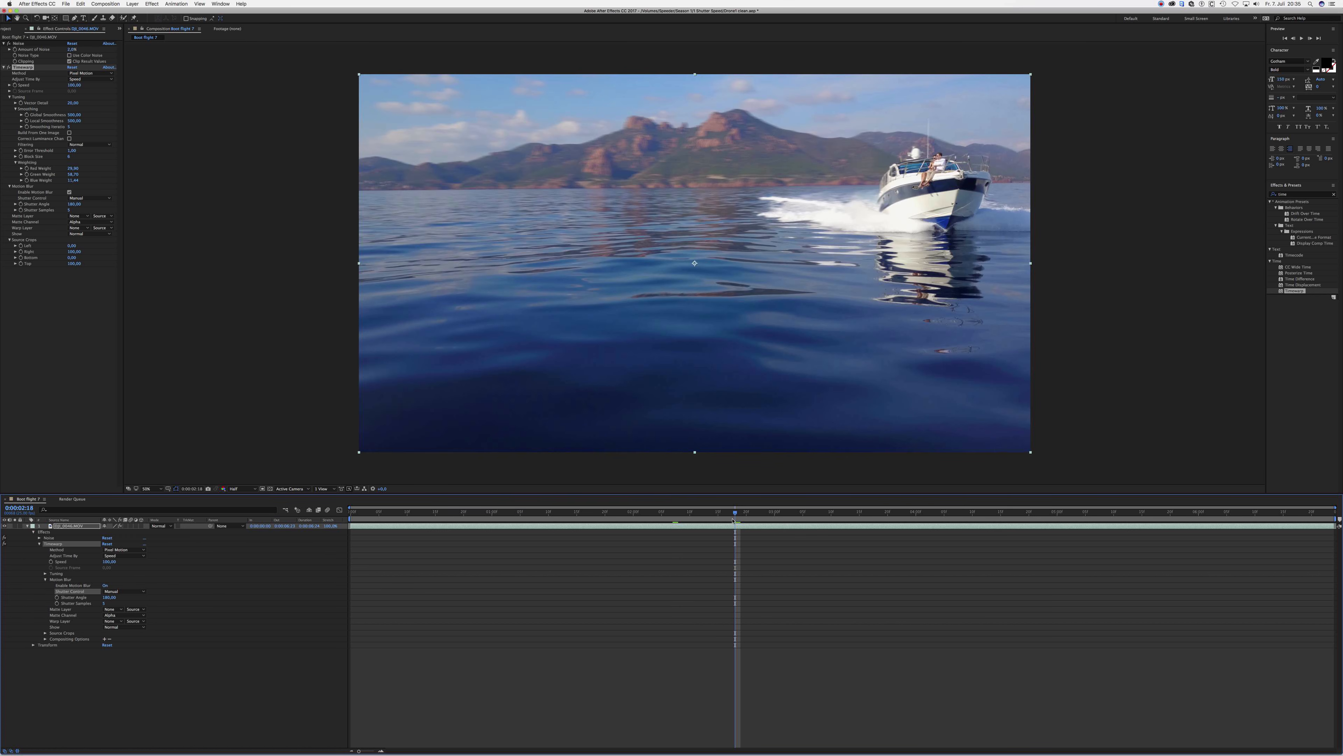
click(758, 516)
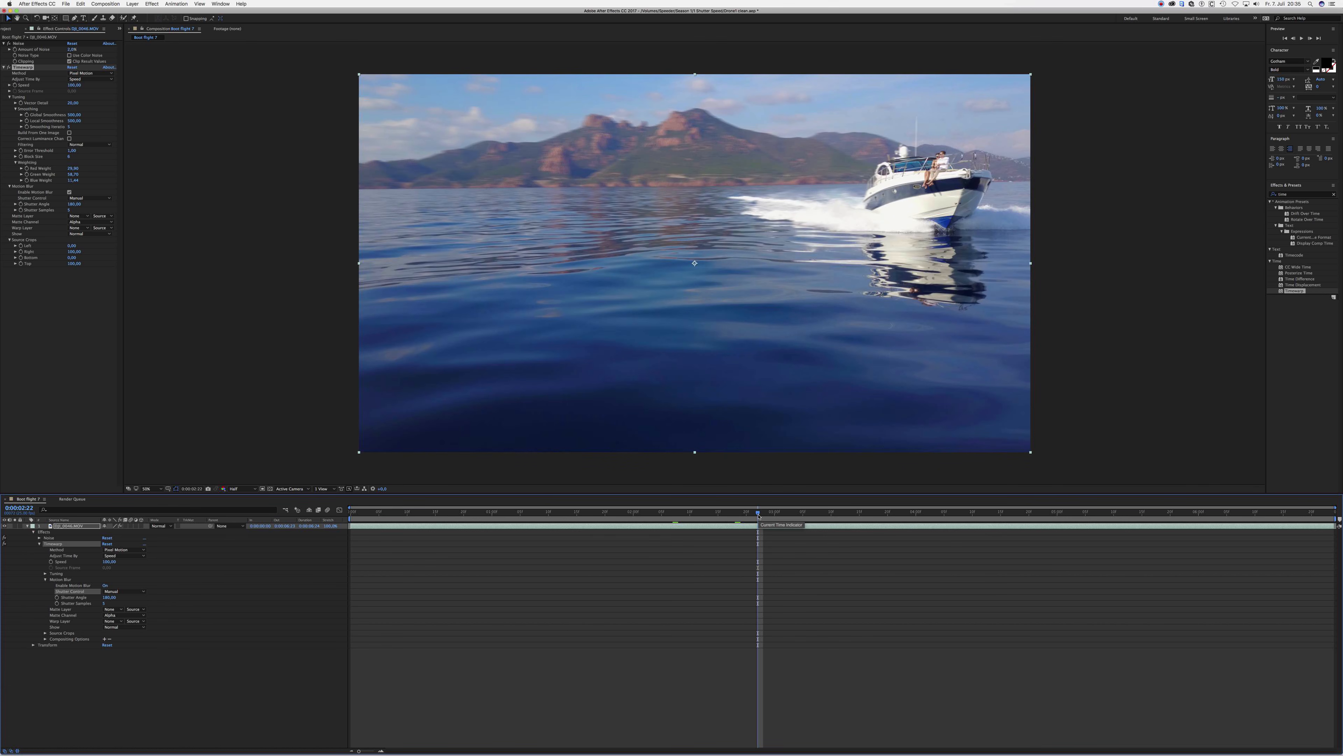
click(802, 514)
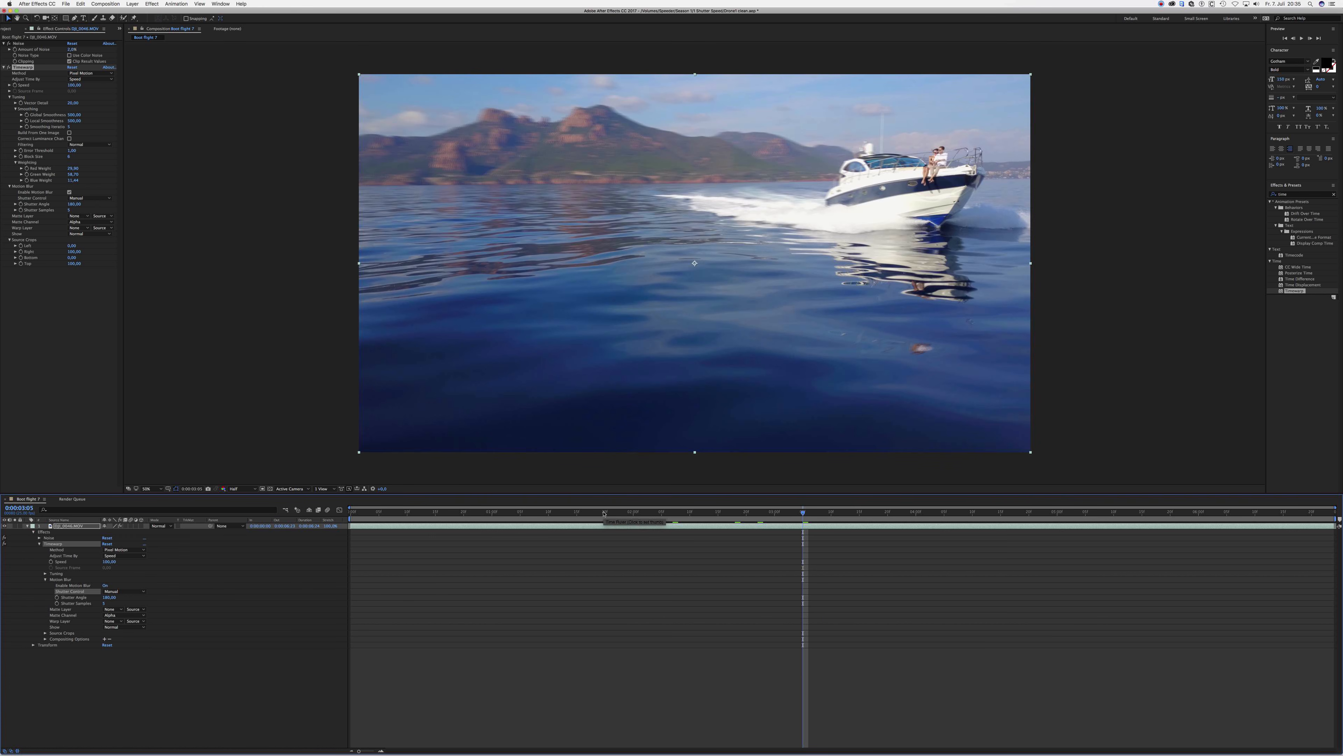
click(508, 512)
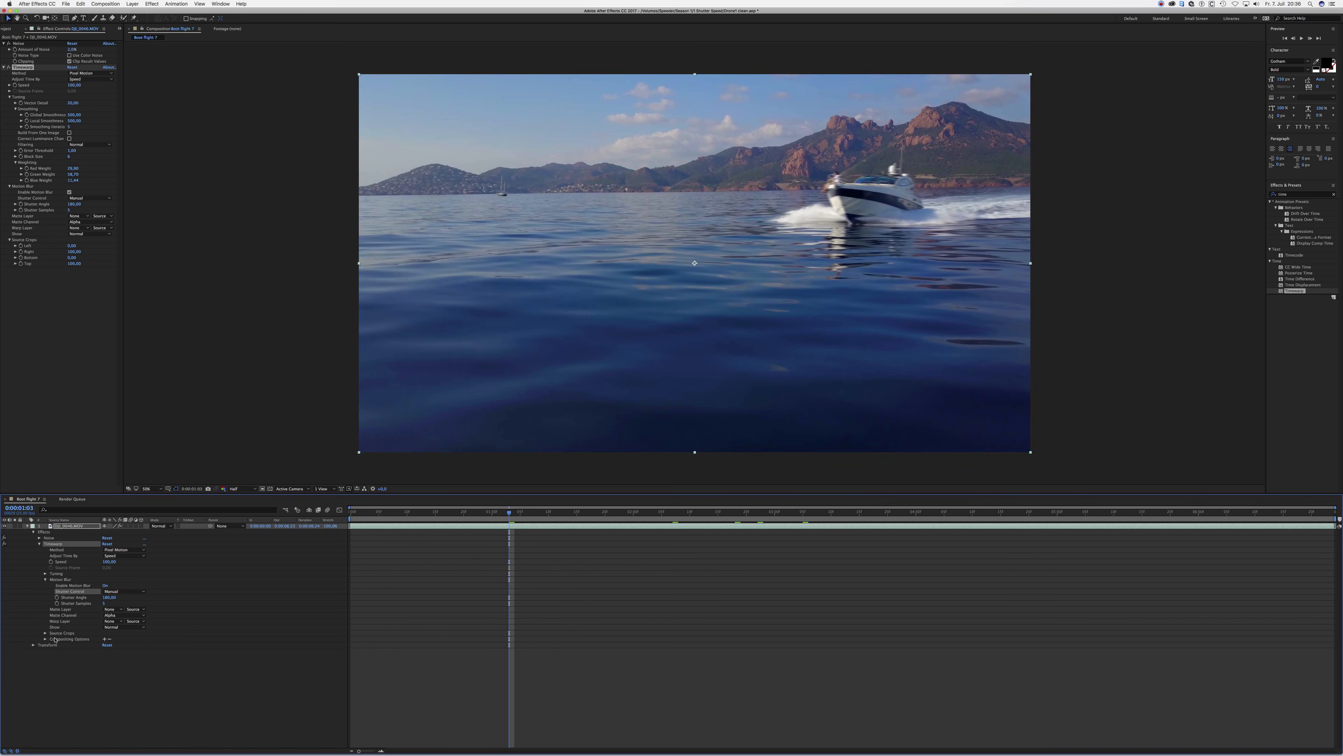
click(655, 519)
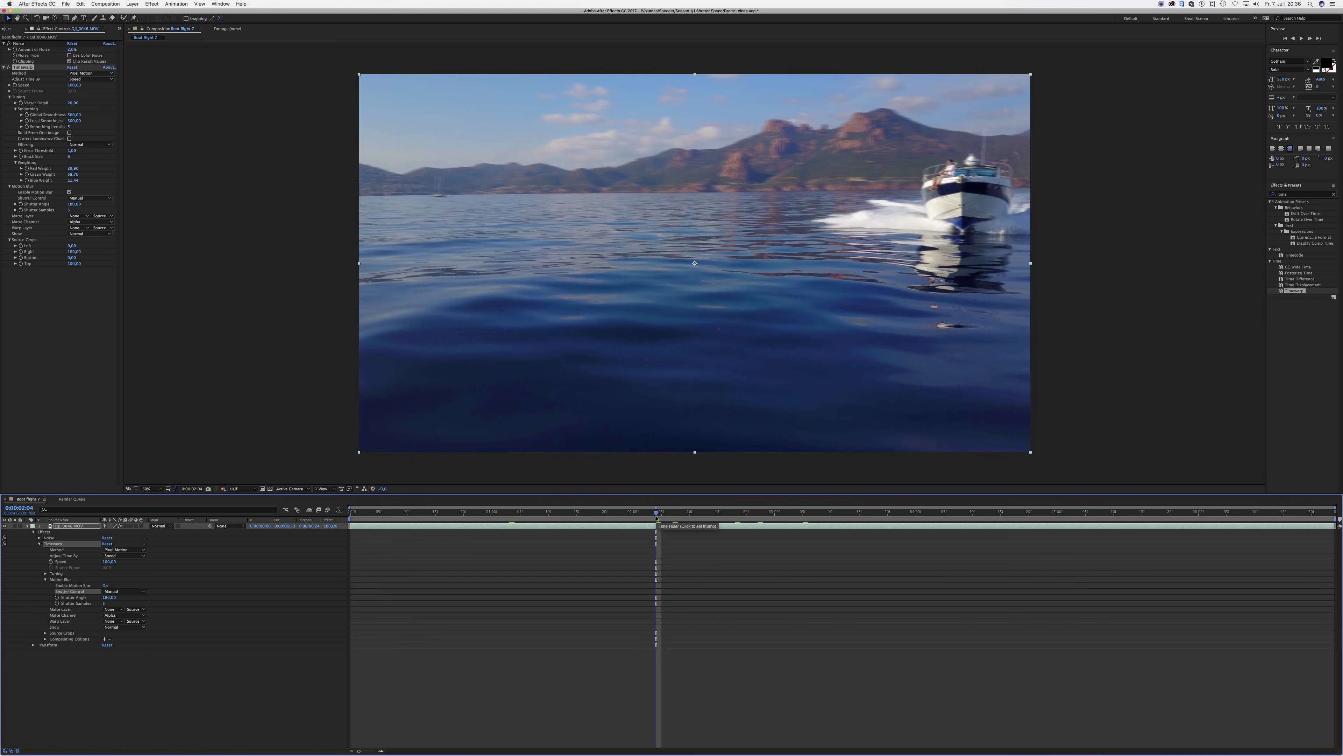
click(764, 513)
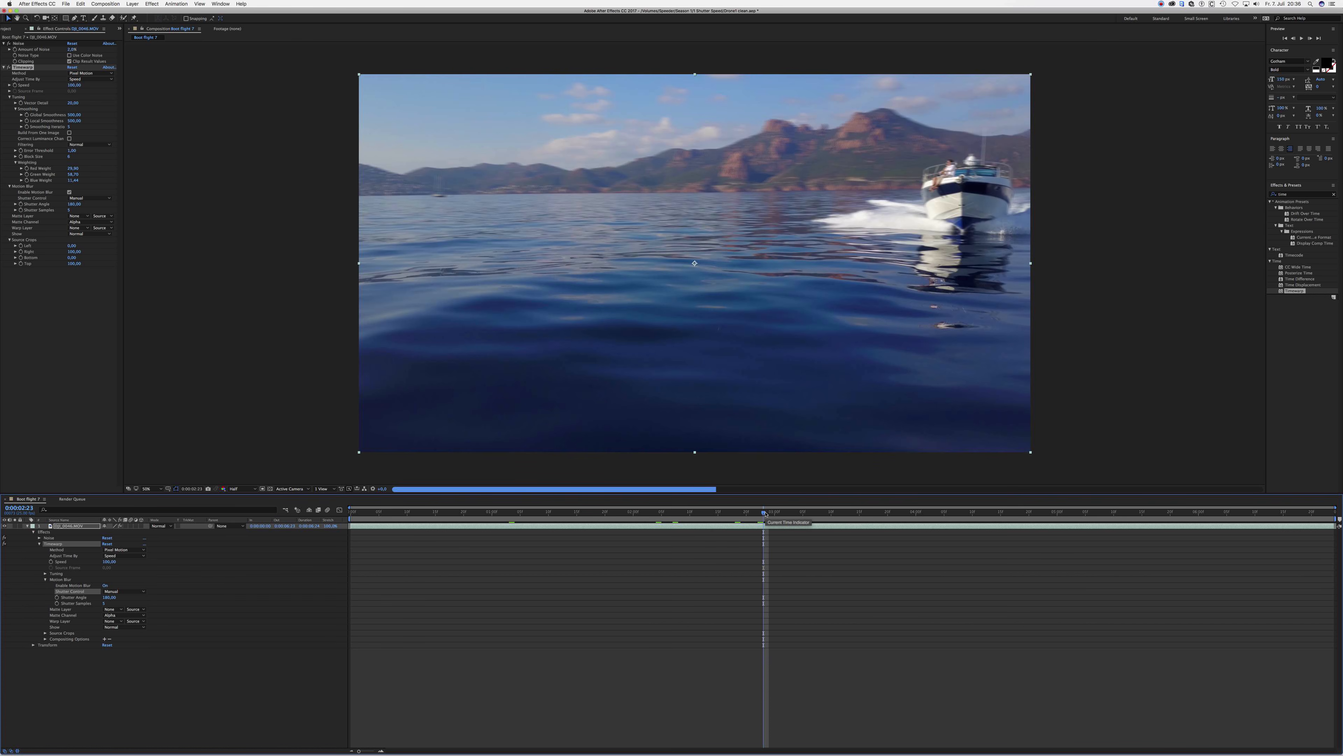
click(797, 513)
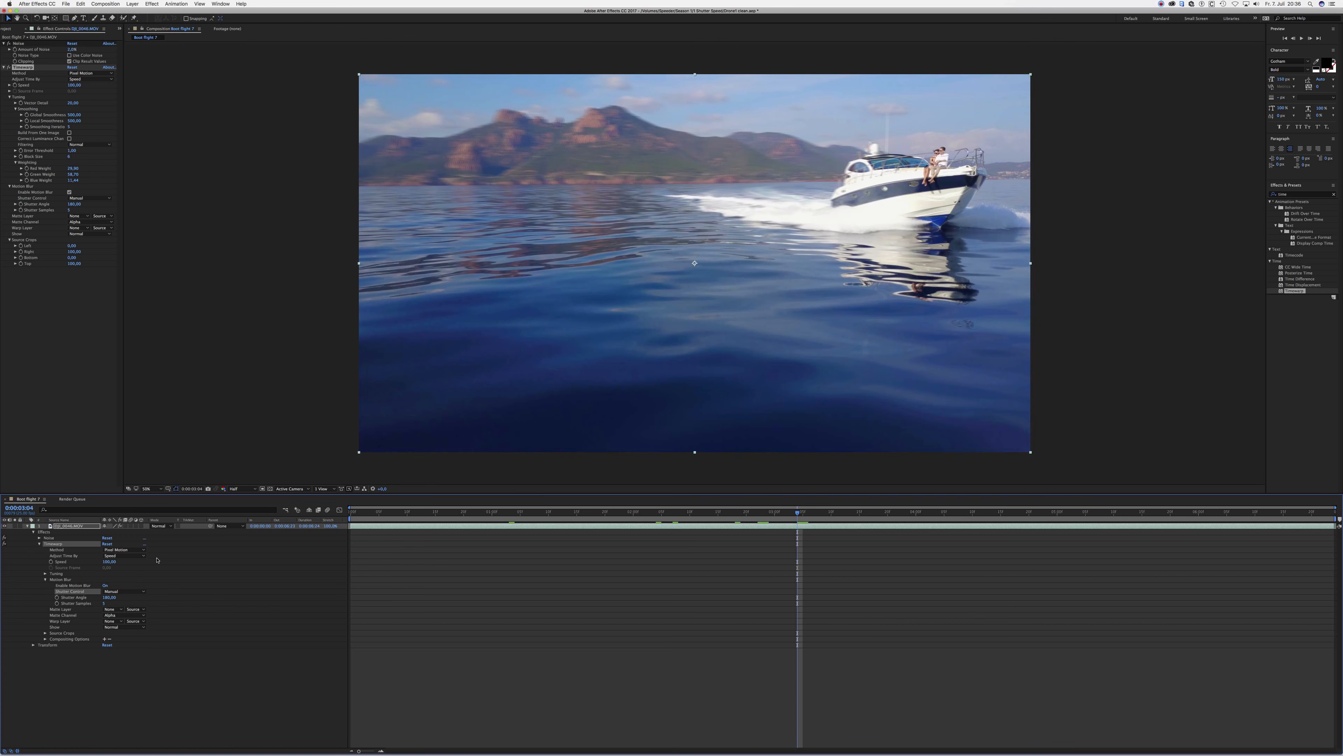
- Compare the frame at 0:00:03:04 with motion blur off and on, and increase Timewarp's Shutter Samples
click(106, 586)
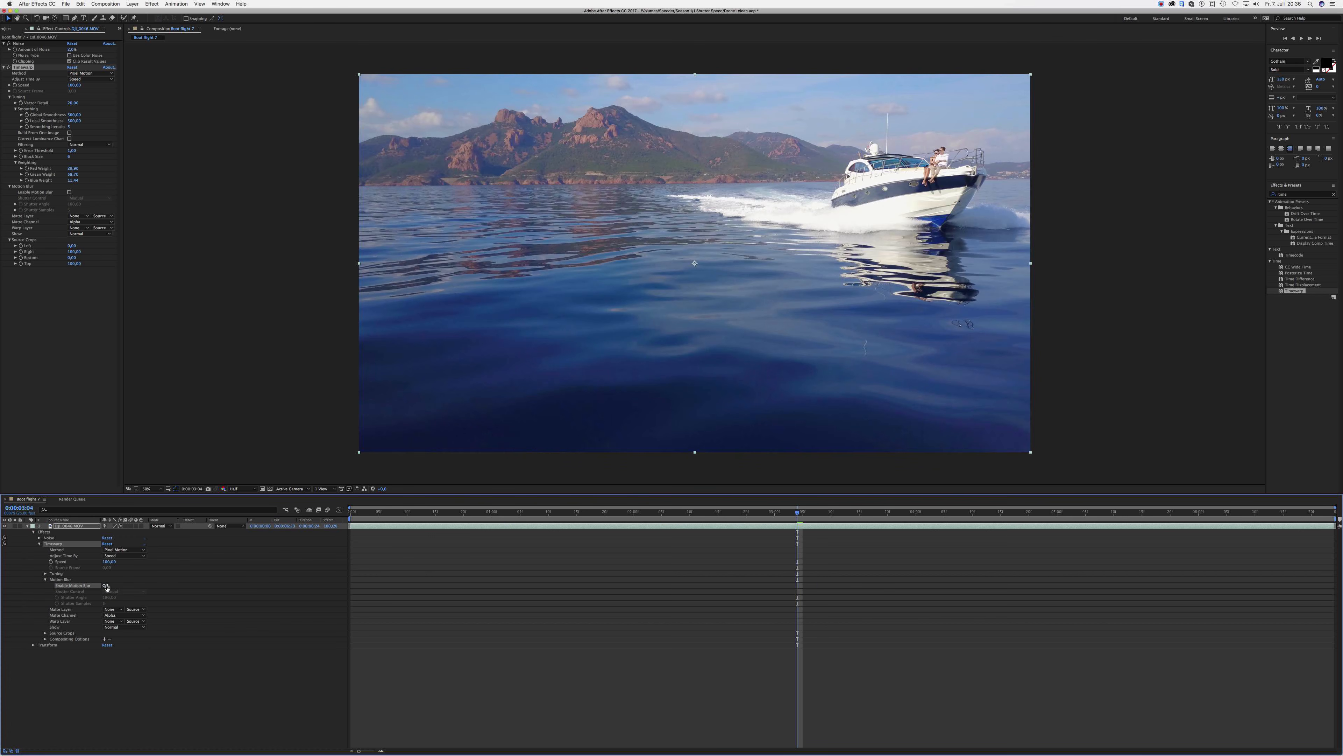
click(105, 586)
click(106, 586)
click(106, 586)
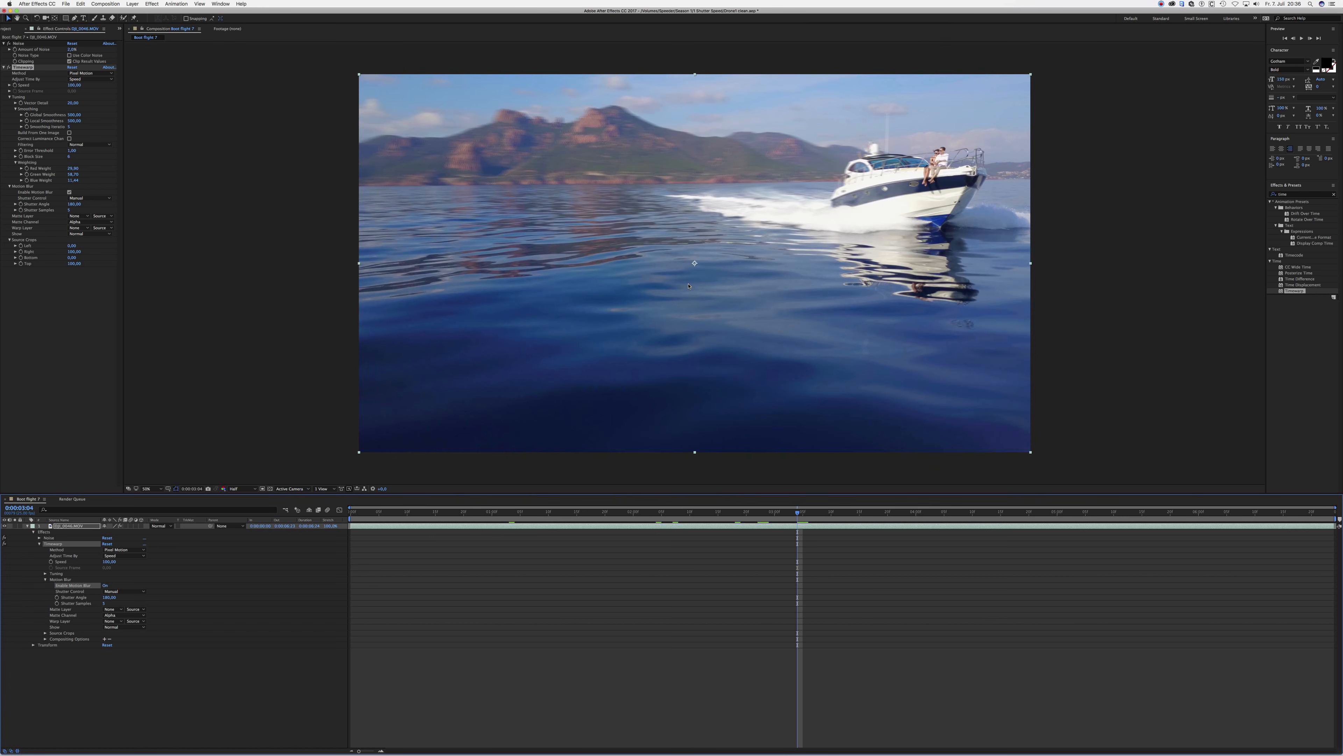
click(105, 603)
key(Return)
- Add the boat composition to the render queue and start rendering it
click(96, 3)
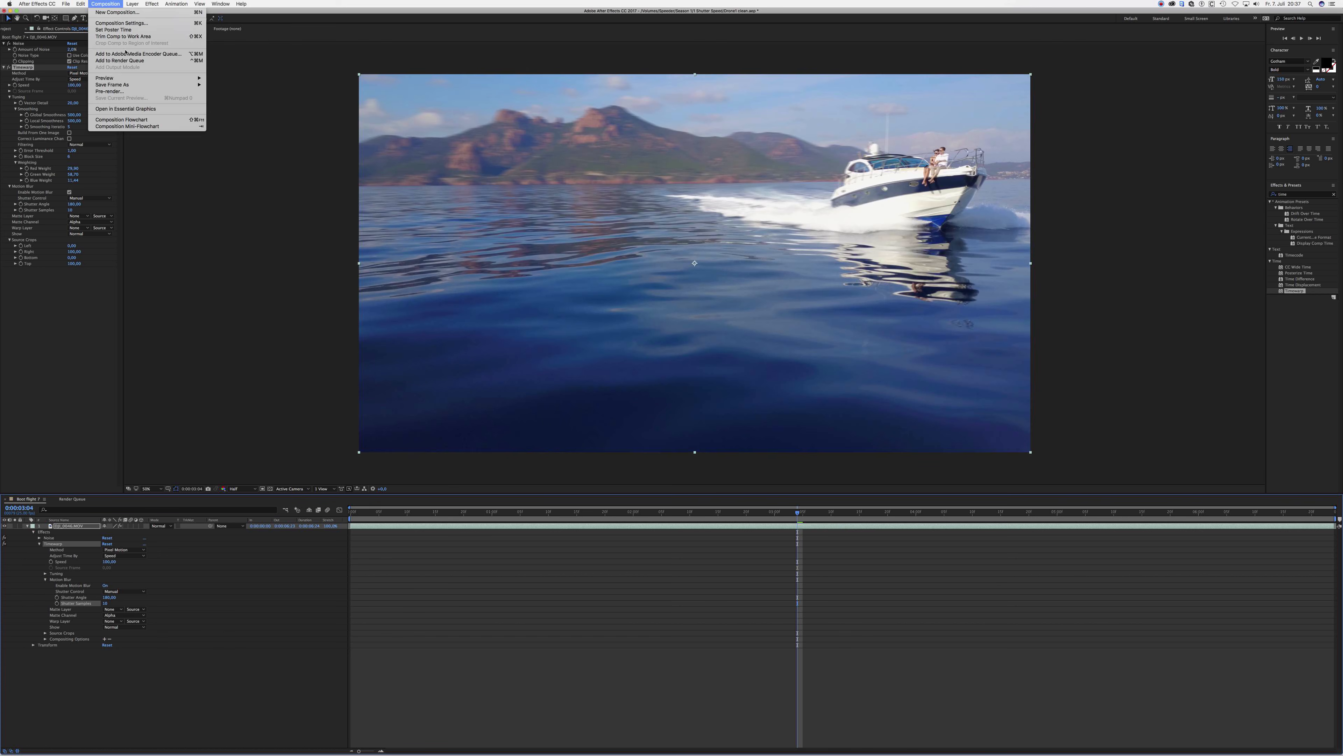
mouse_move(133, 86)
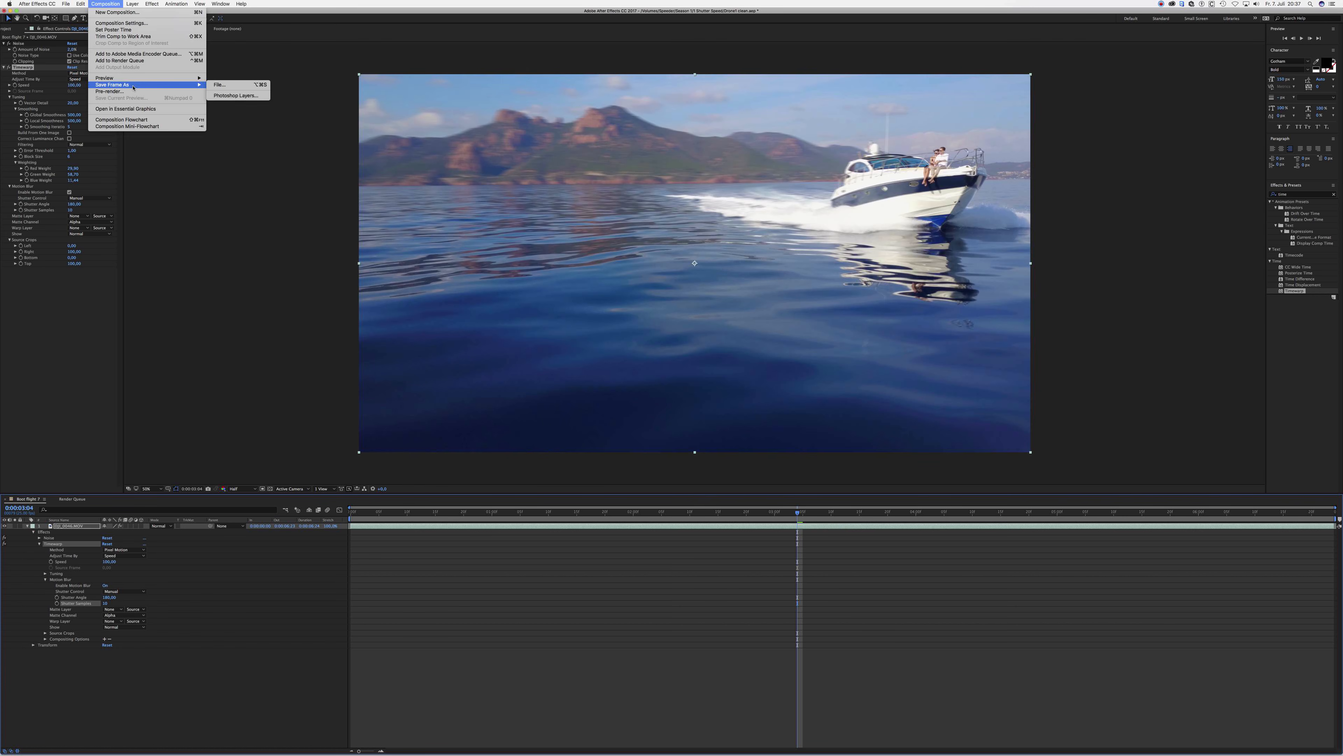
click(119, 60)
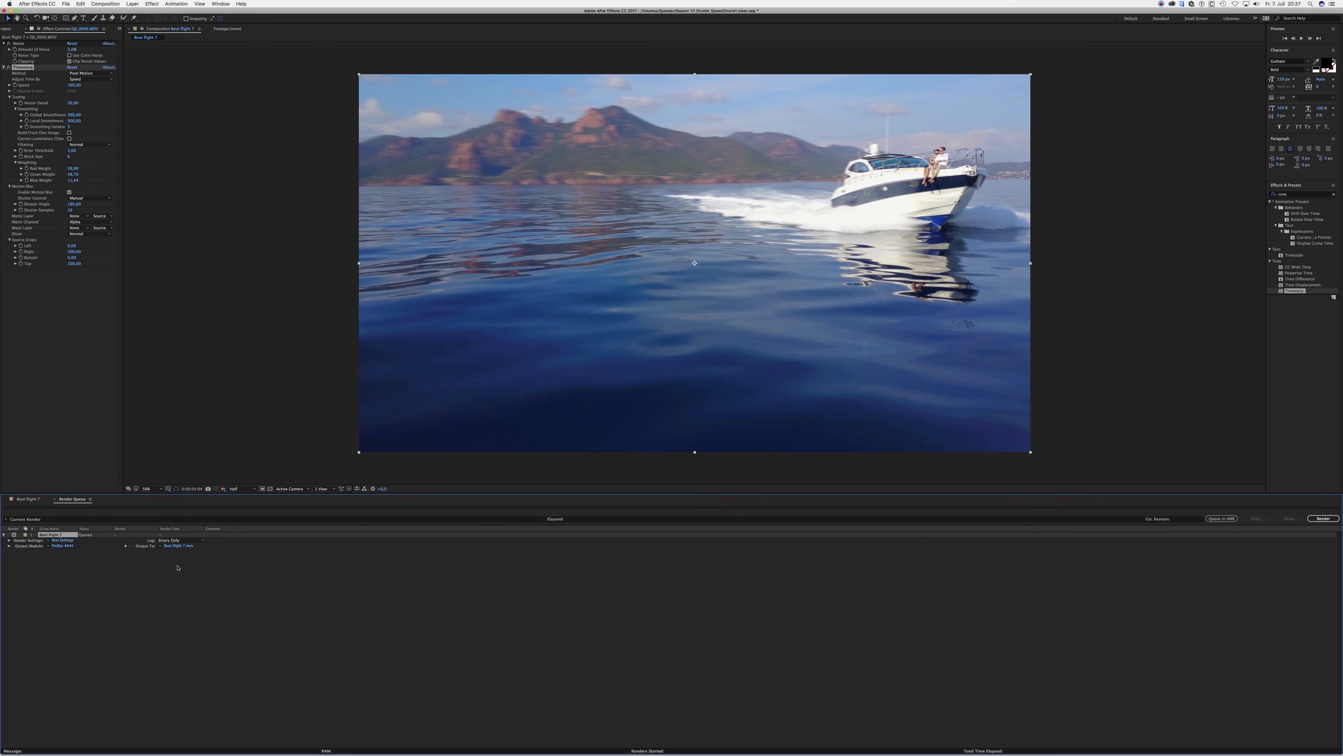
click(1322, 518)
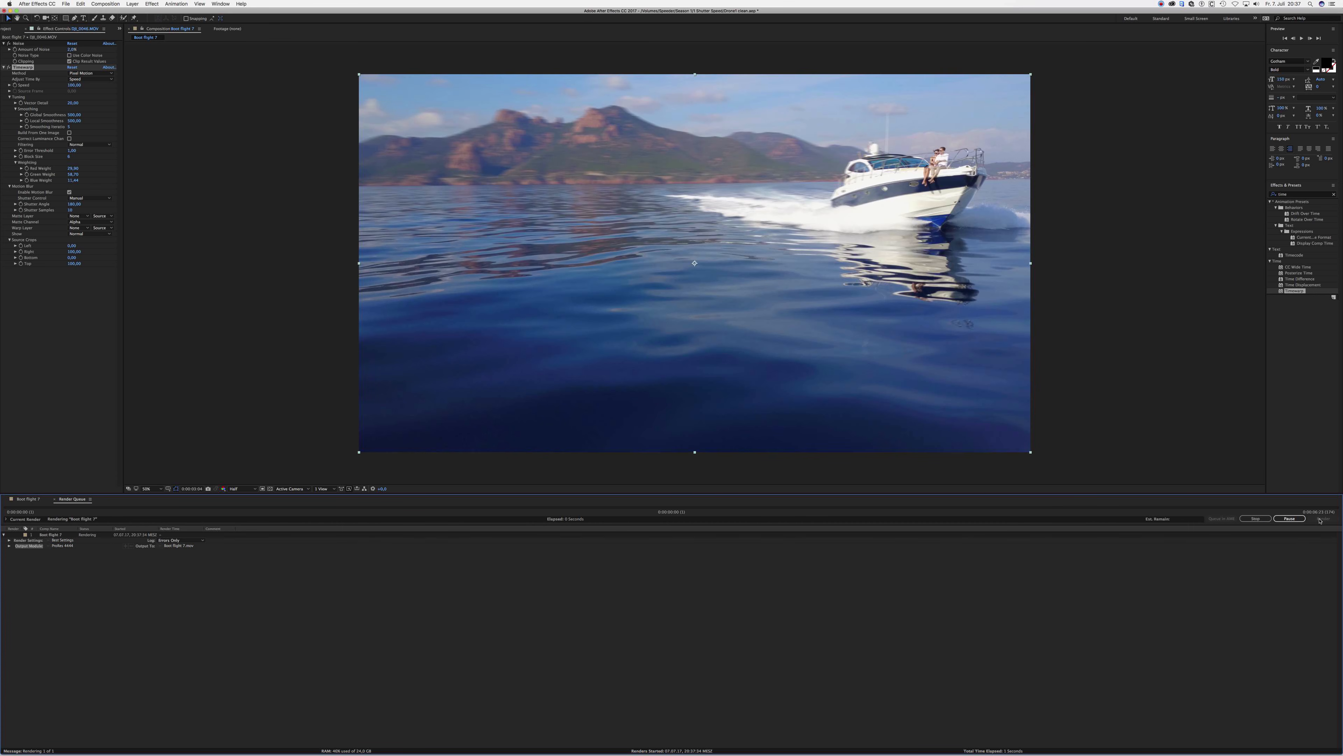
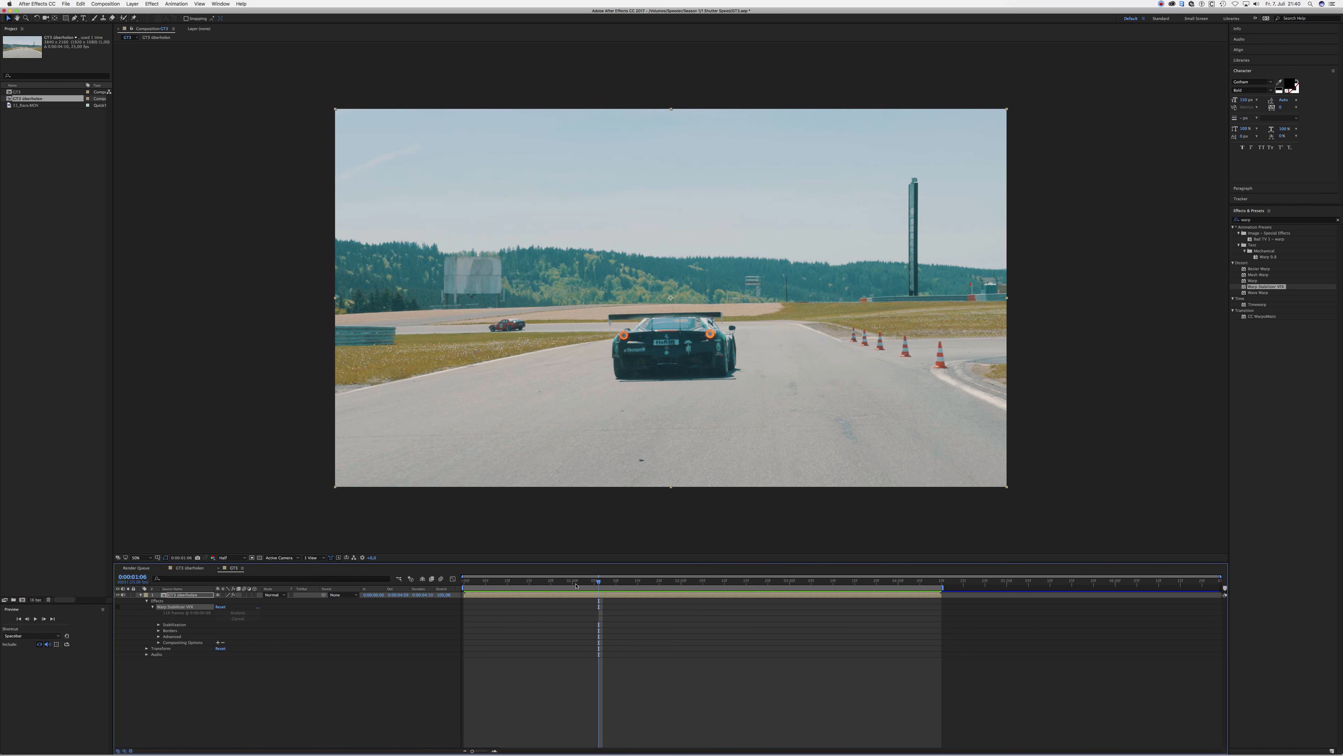
- Play the GT3 race car composition from its first frame with Warp Stabilizer switched off
drag(562, 585, 455, 585)
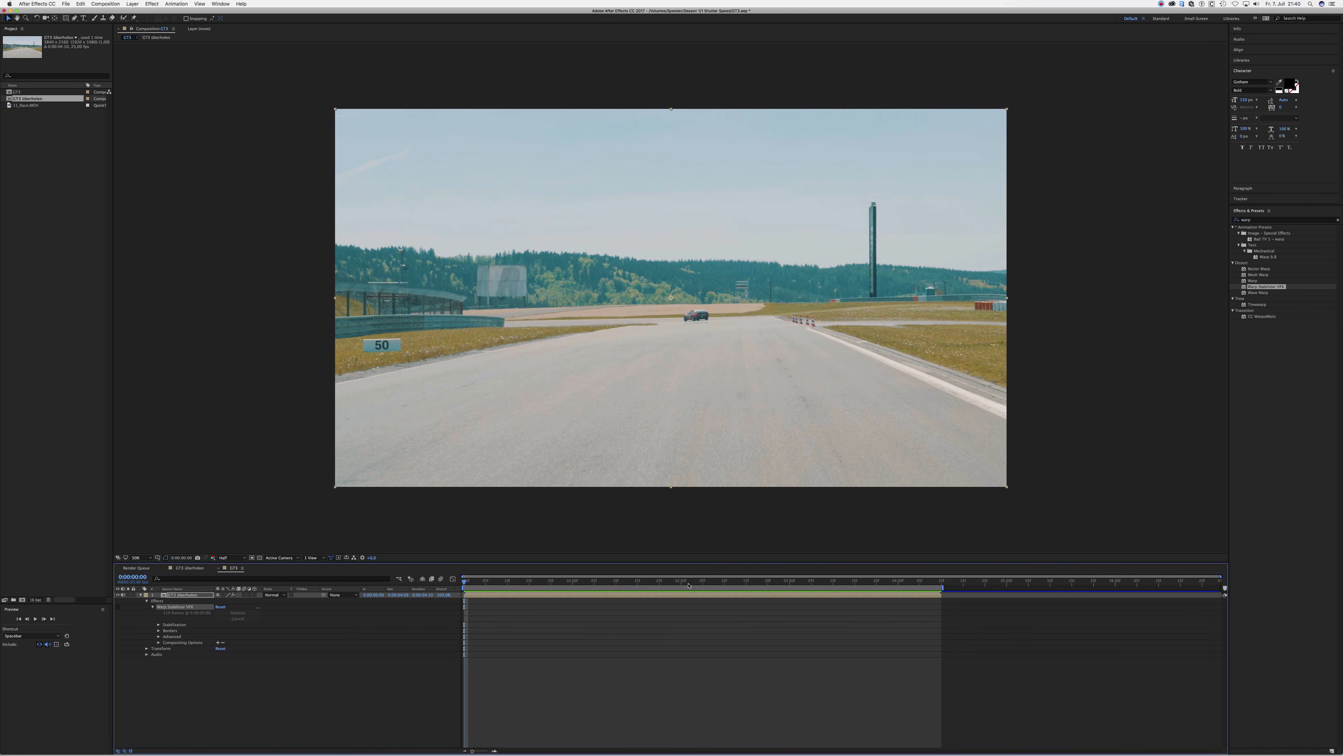
key(space)
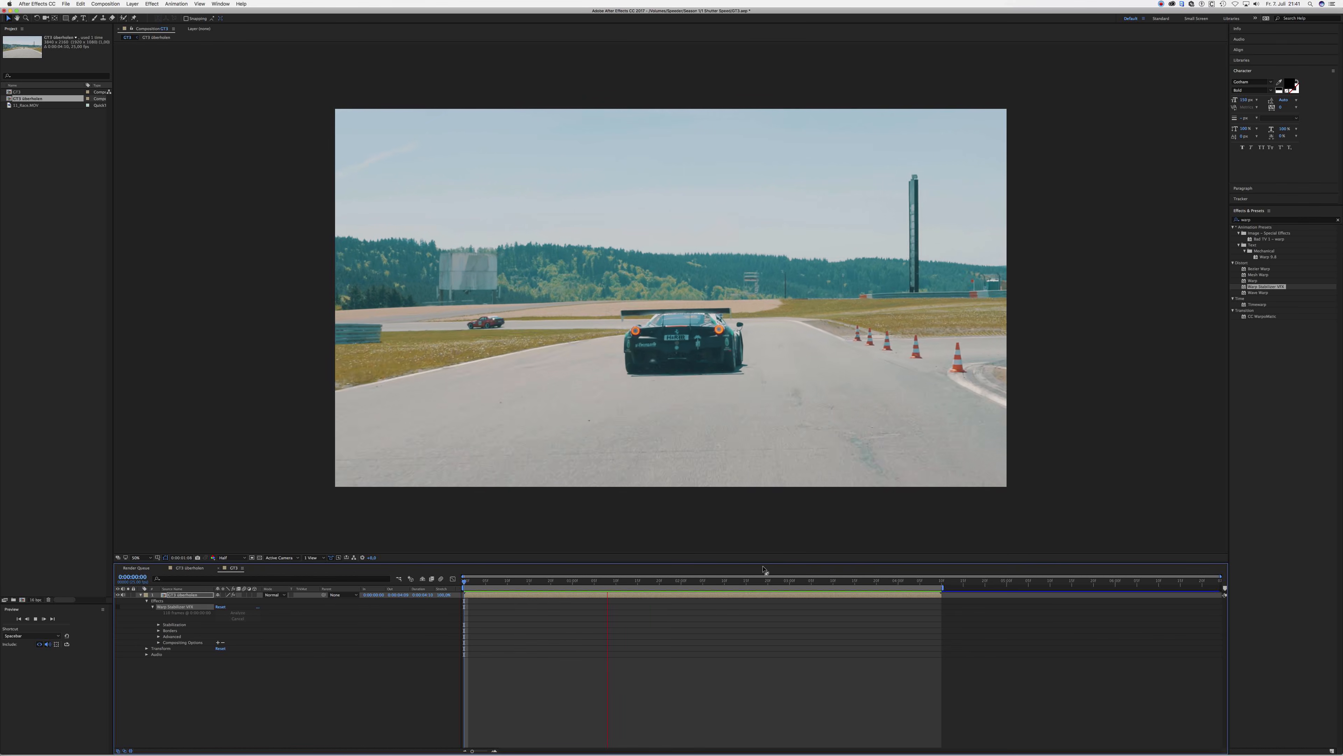
key(space)
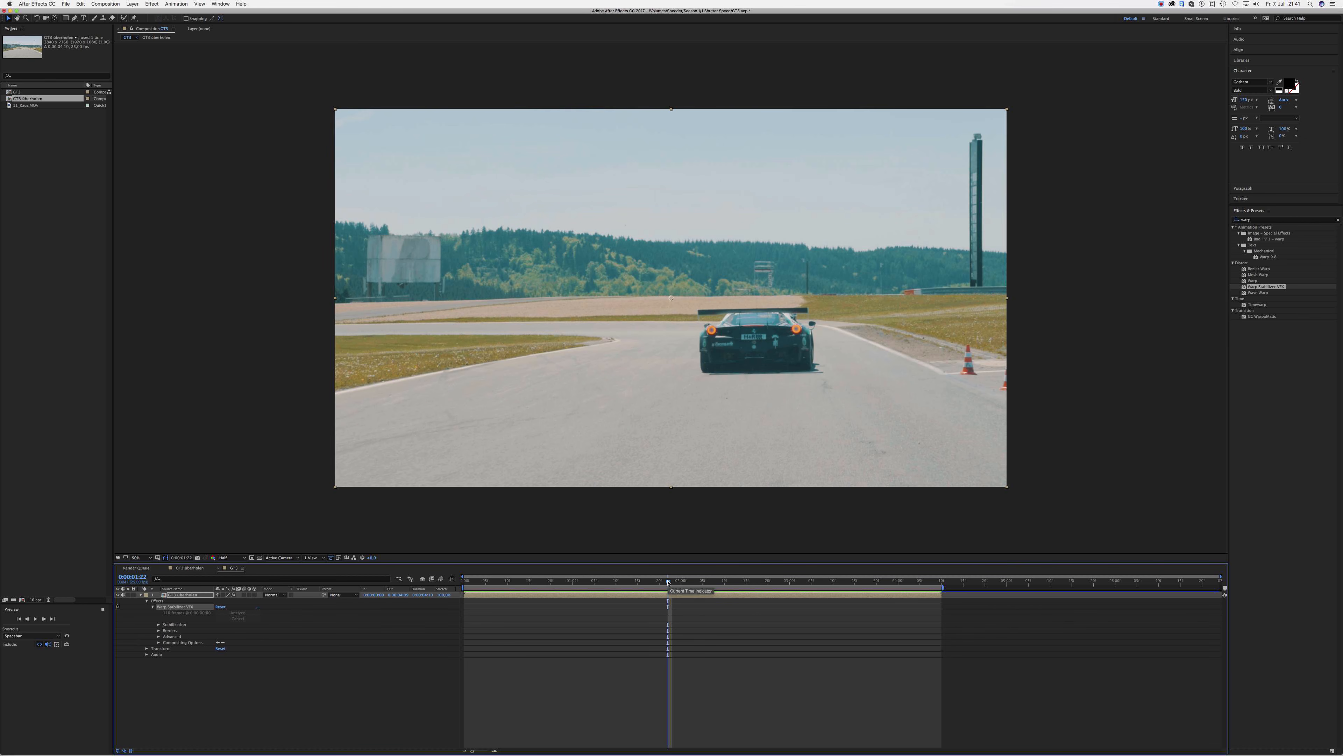
- Play the stabilized GT3 composition from the start and examine the car around 0:00:01:05
drag(668, 582, 464, 597)
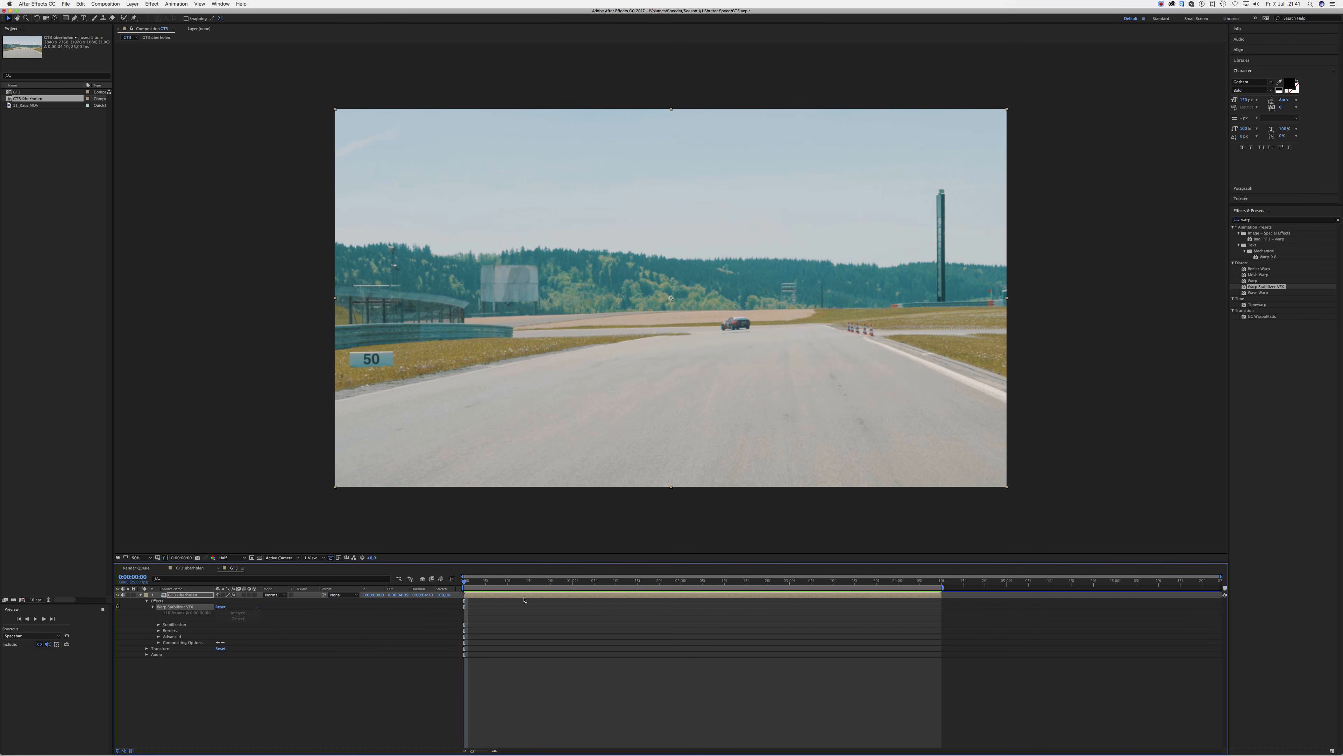
key(space)
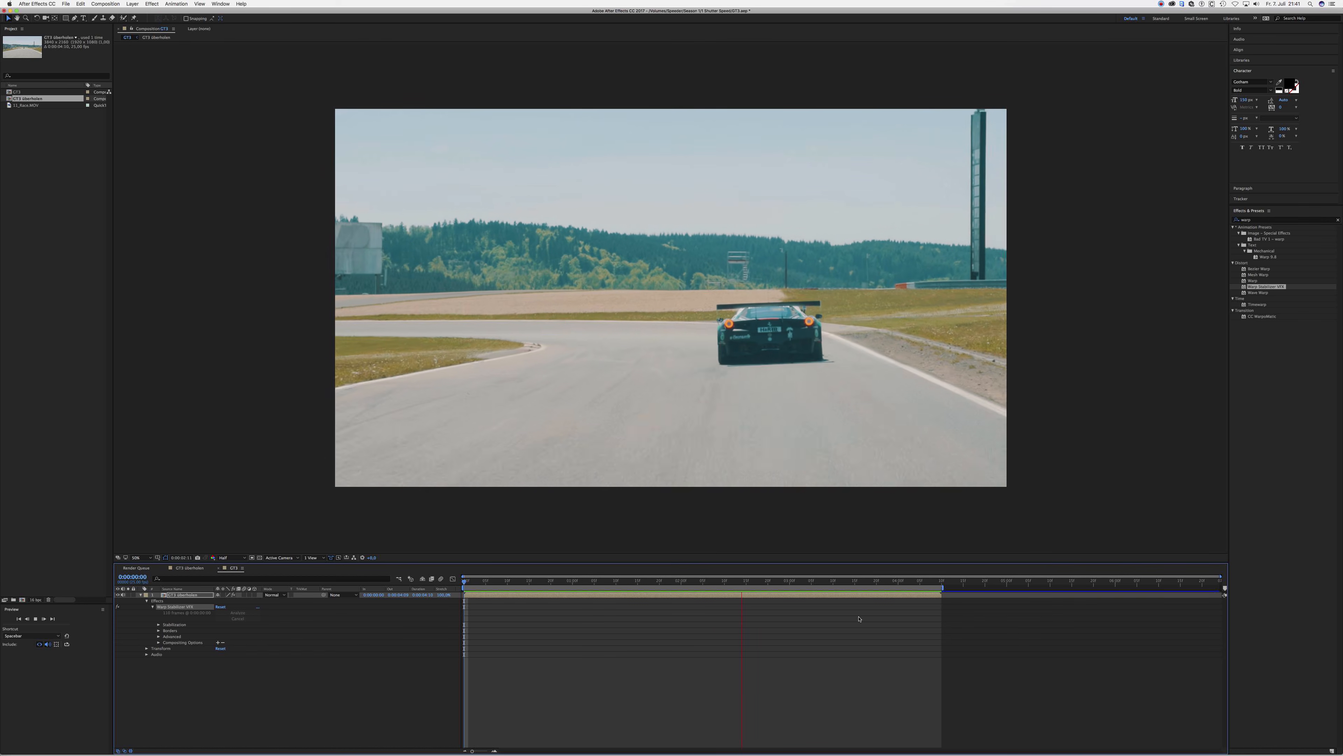
key(space)
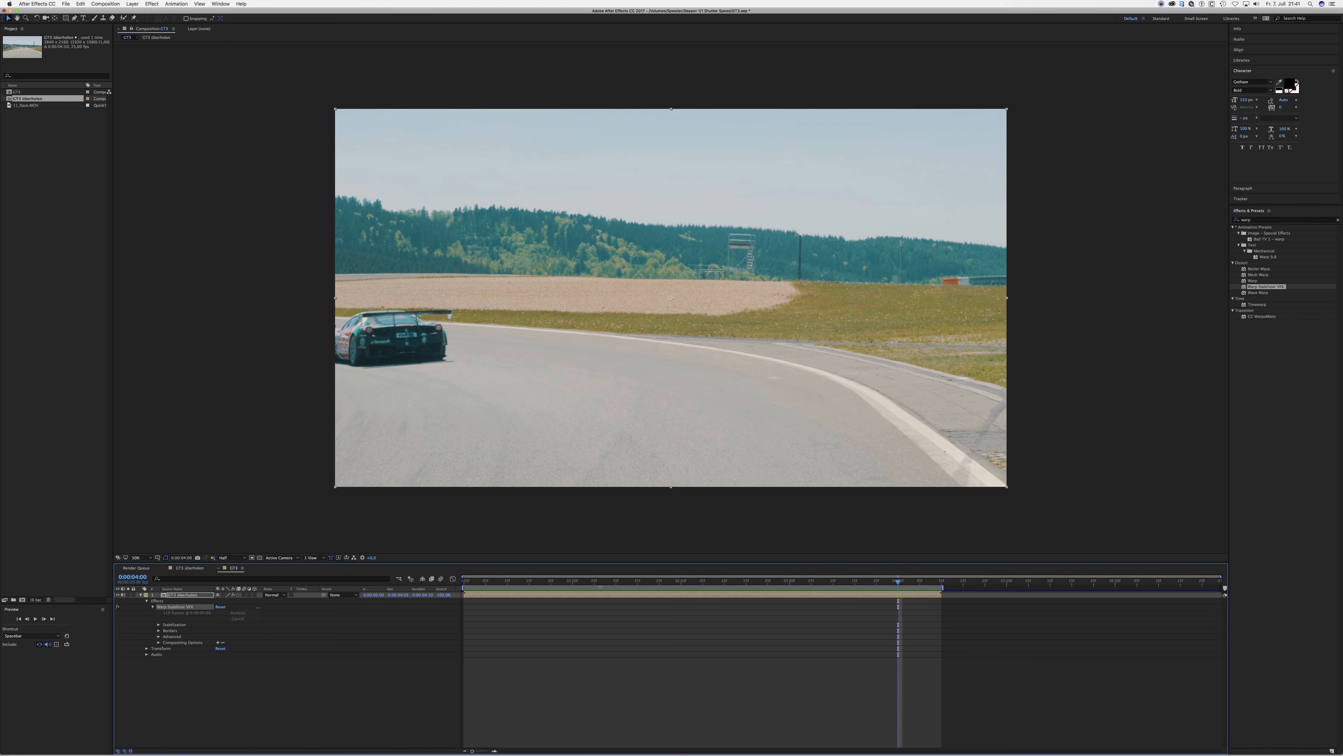
key(Home)
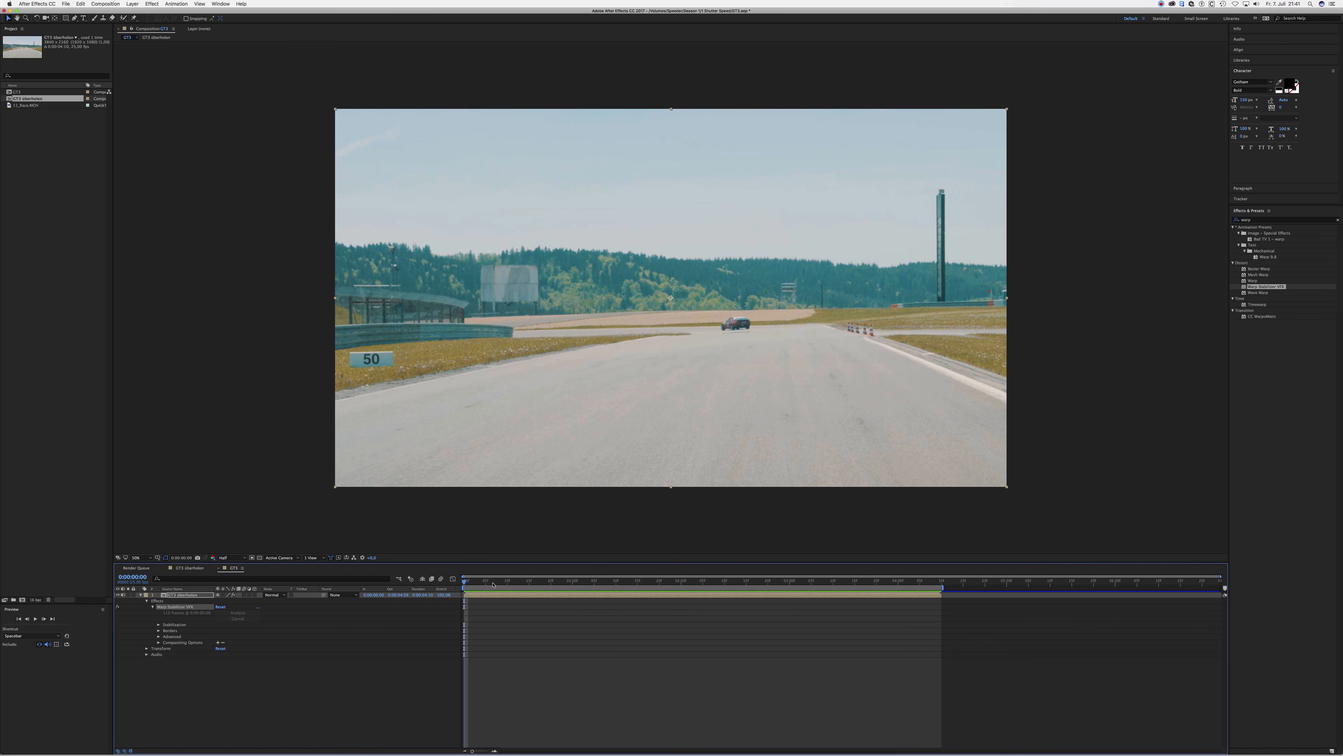
key(space)
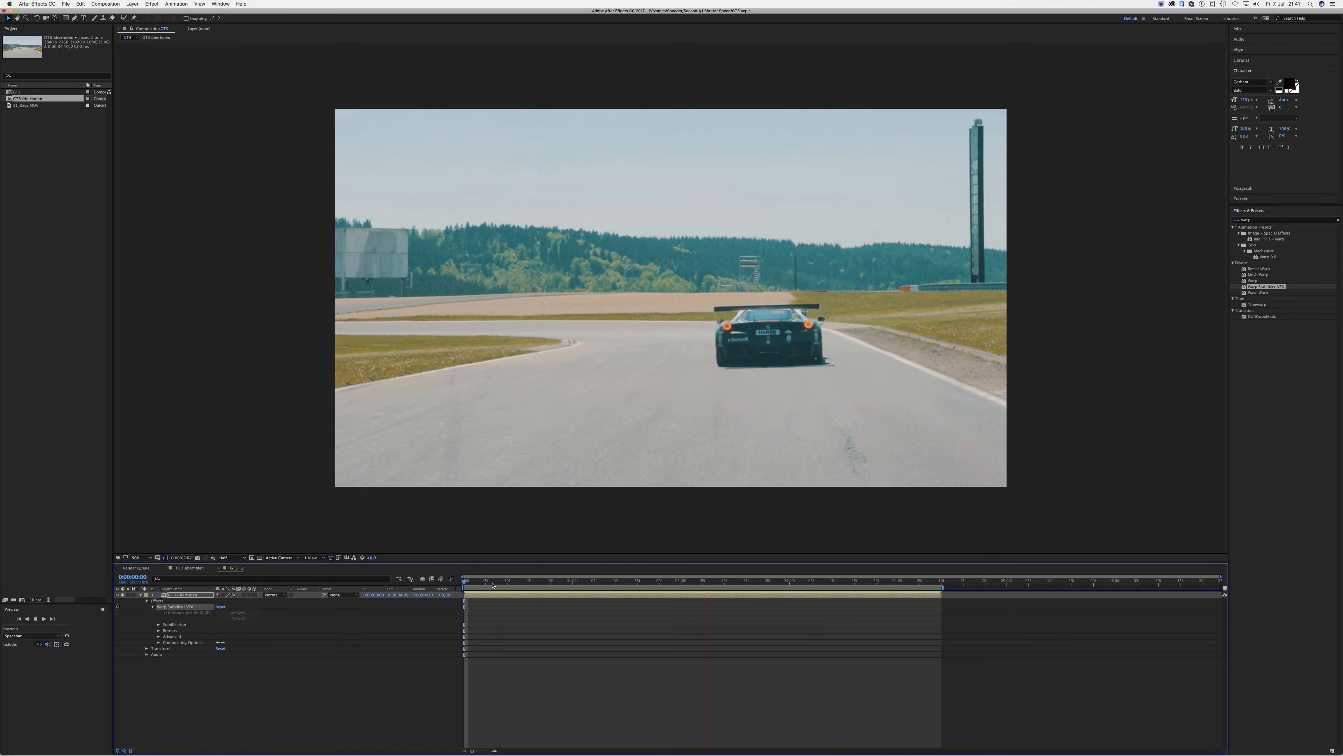
click(612, 581)
mouse_move(592, 582)
mouse_down()
mouse_move(478, 583)
mouse_move(629, 582)
mouse_move(477, 584)
mouse_move(594, 583)
mouse_up()
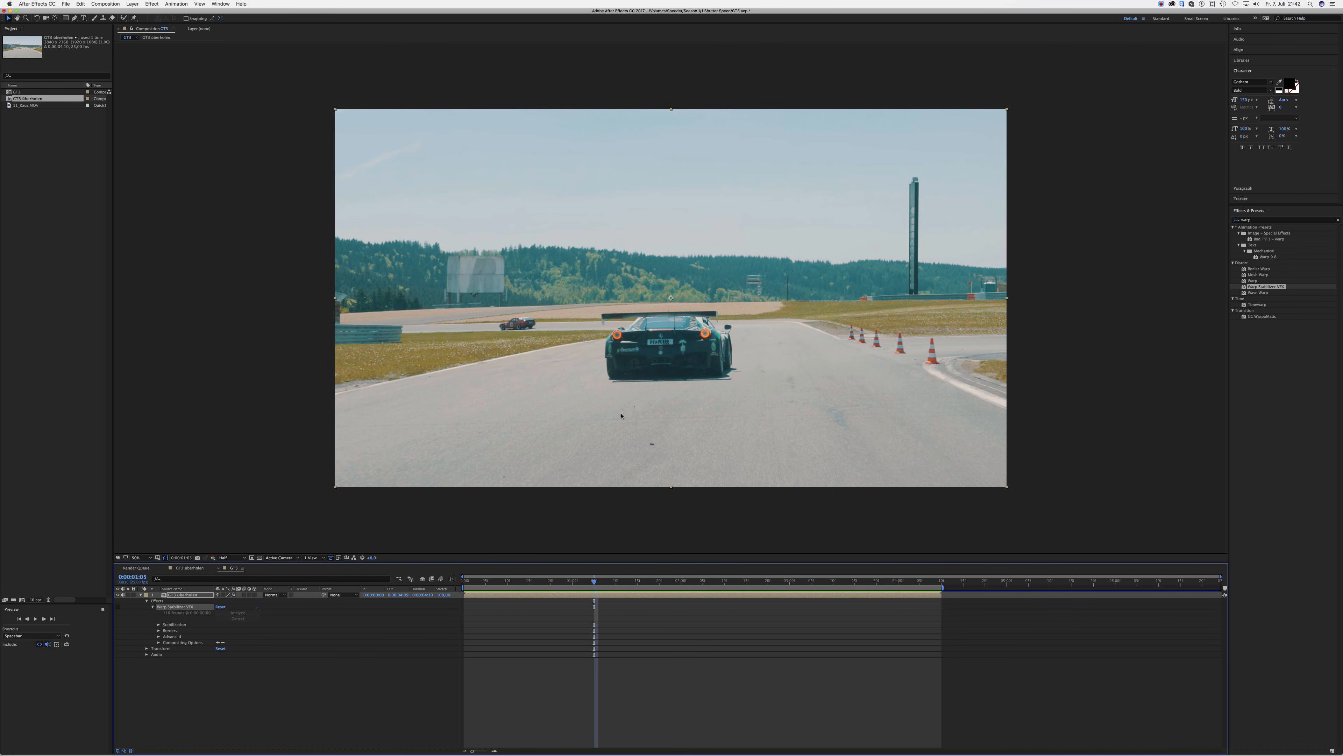
- Replay the opening seconds of the stabilized GT3 clip several times to check how its motion looks without motion blur
key(space)
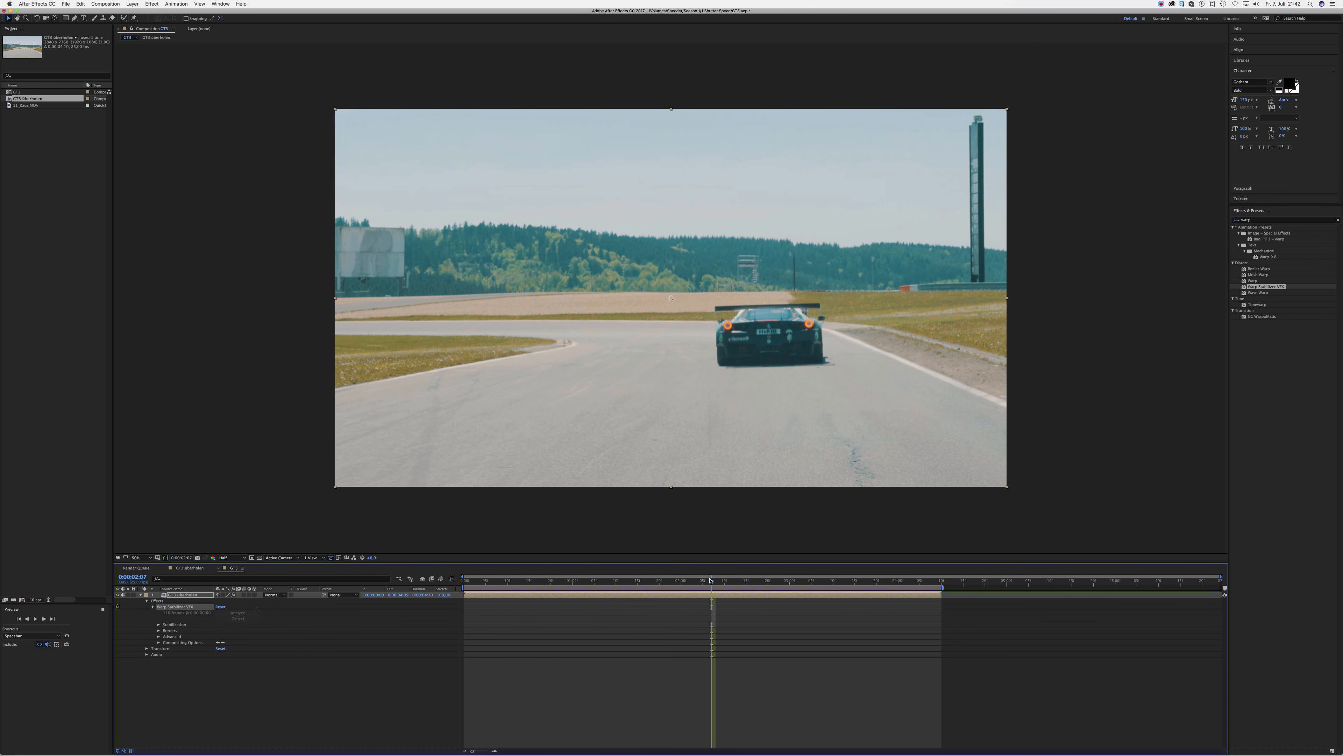
drag(713, 583, 511, 599)
key(space)
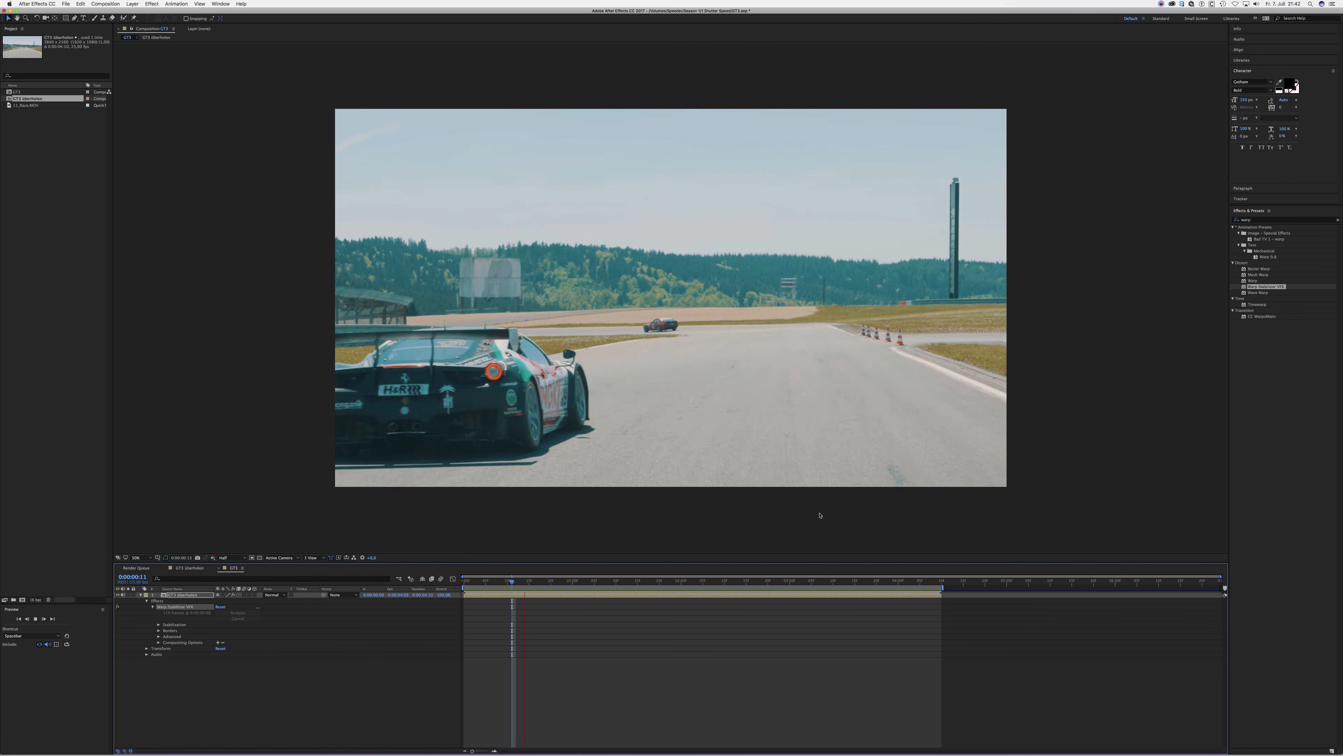
key(space)
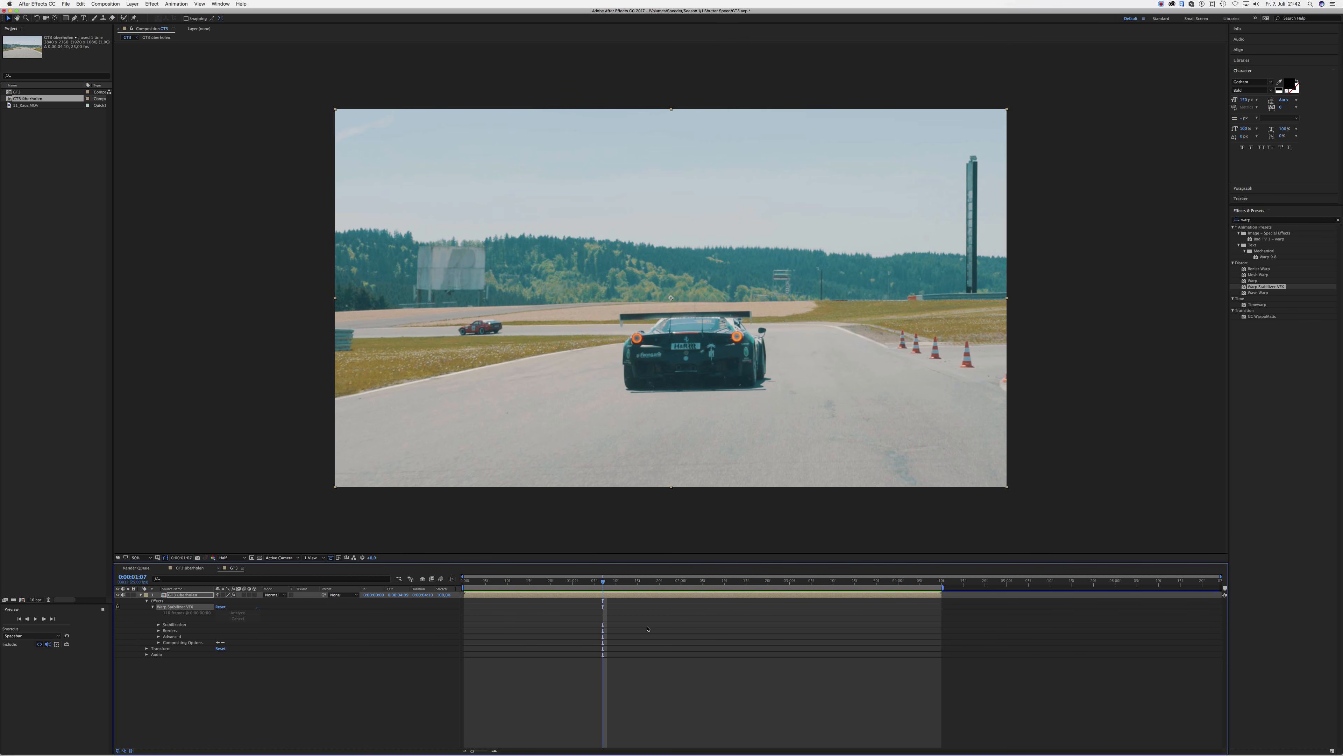
drag(605, 581, 464, 583)
key(space)
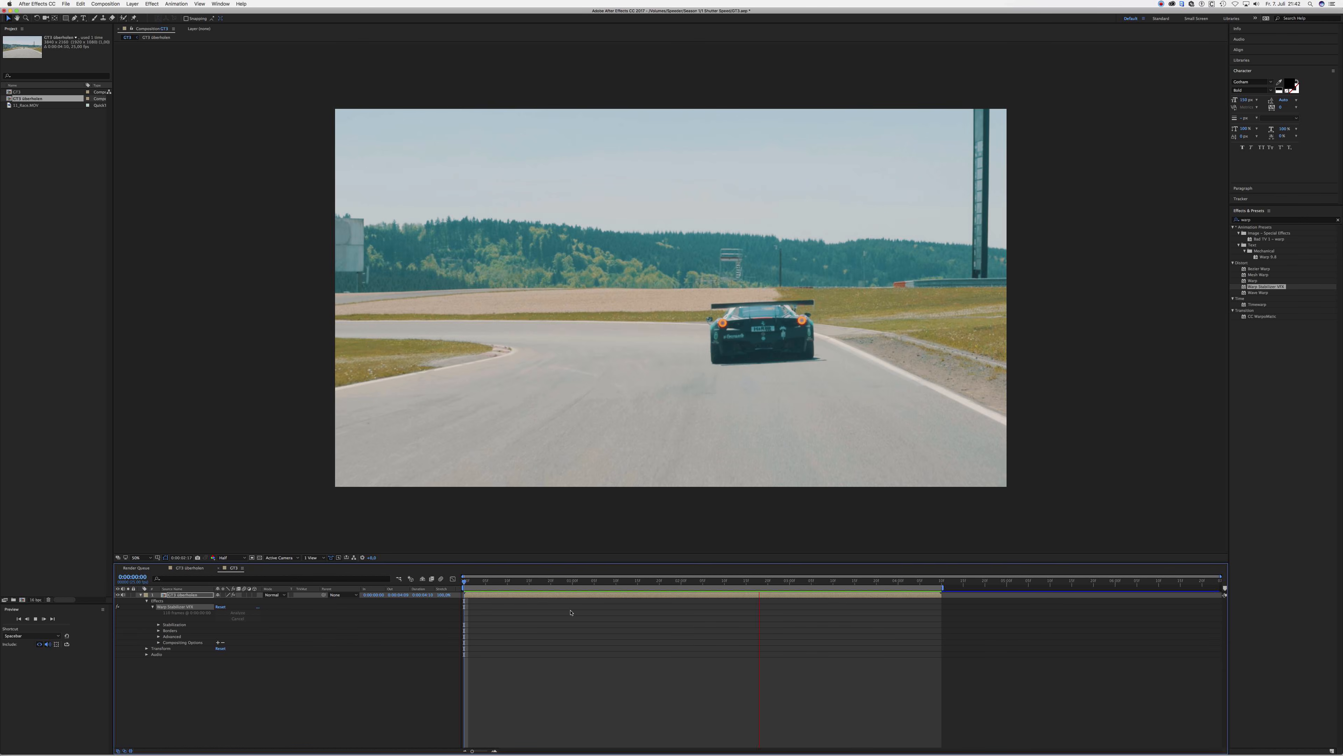
key(space)
drag(630, 582, 468, 582)
key(space)
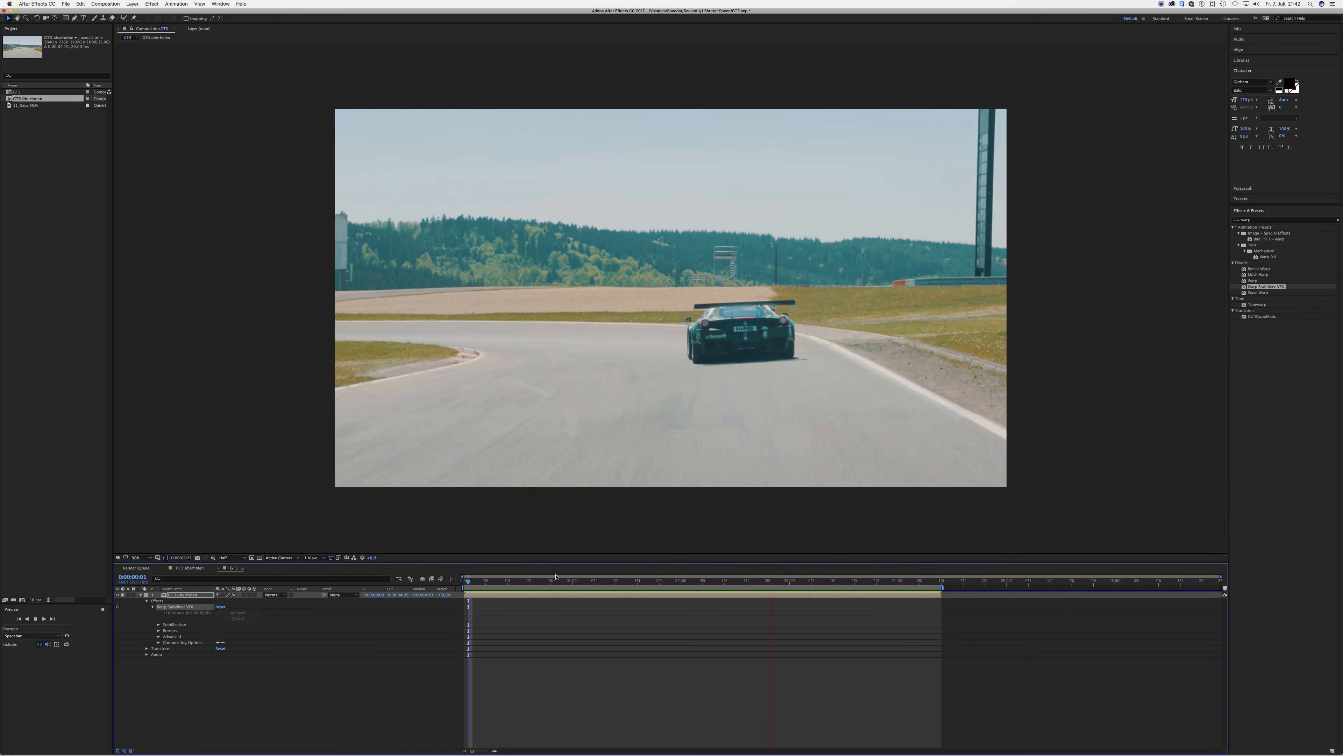
key(space)
drag(700, 582, 463, 590)
key(space)
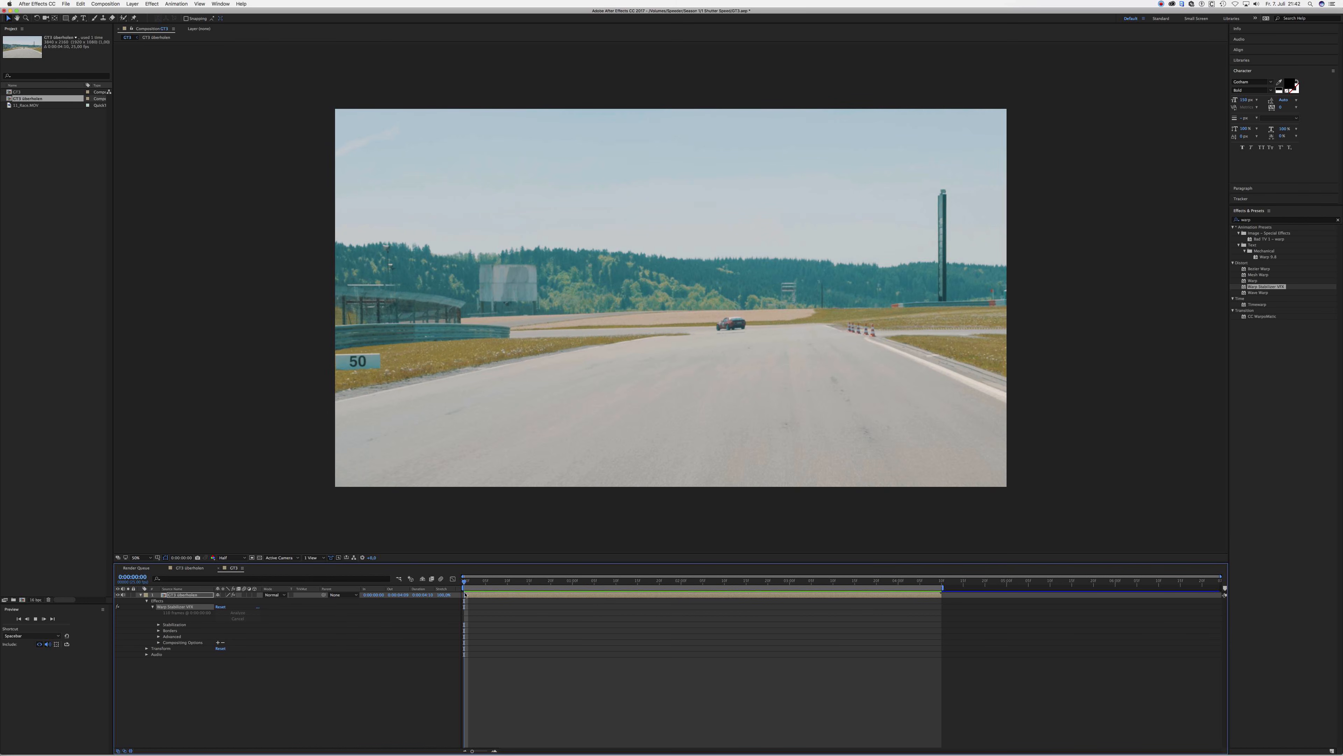
key(space)
- Apply the Timewarp effect to the race car clip in the GT3 composition and set its Speed to 100
drag(702, 583, 599, 583)
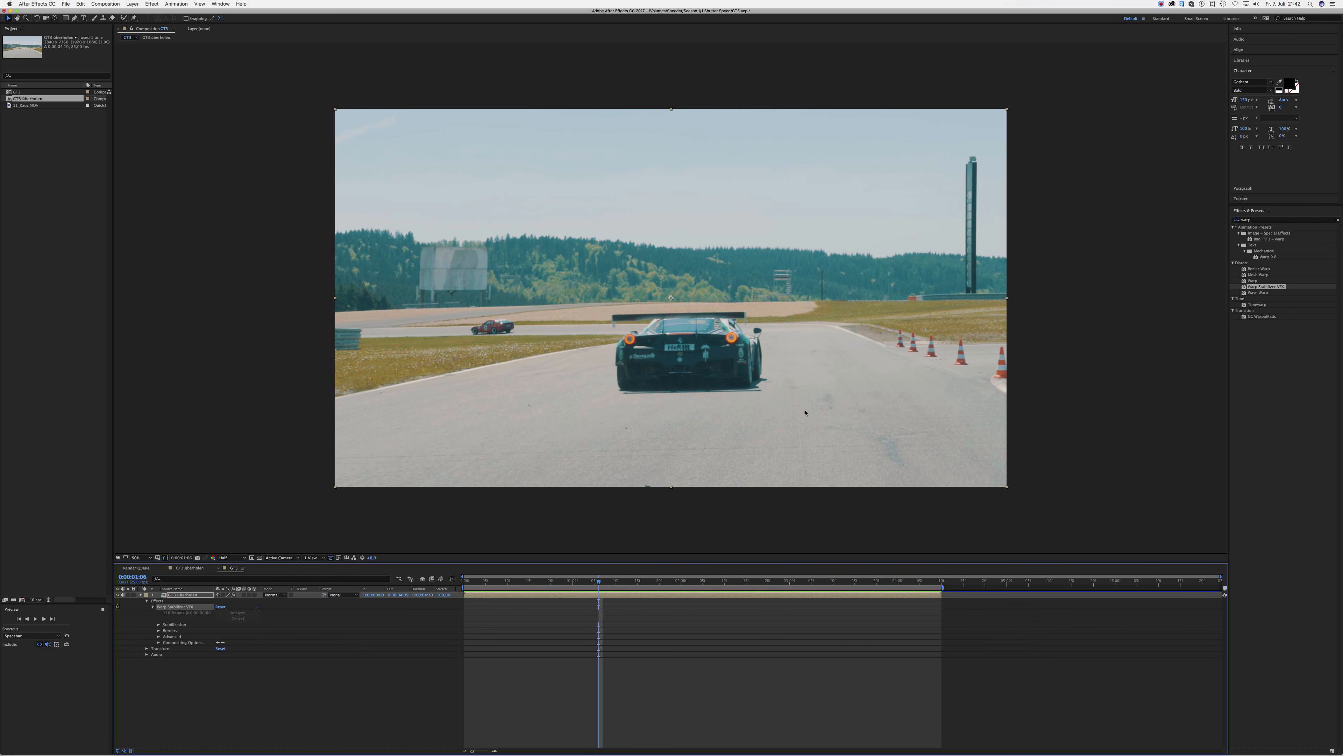
click(1255, 221)
click(1257, 304)
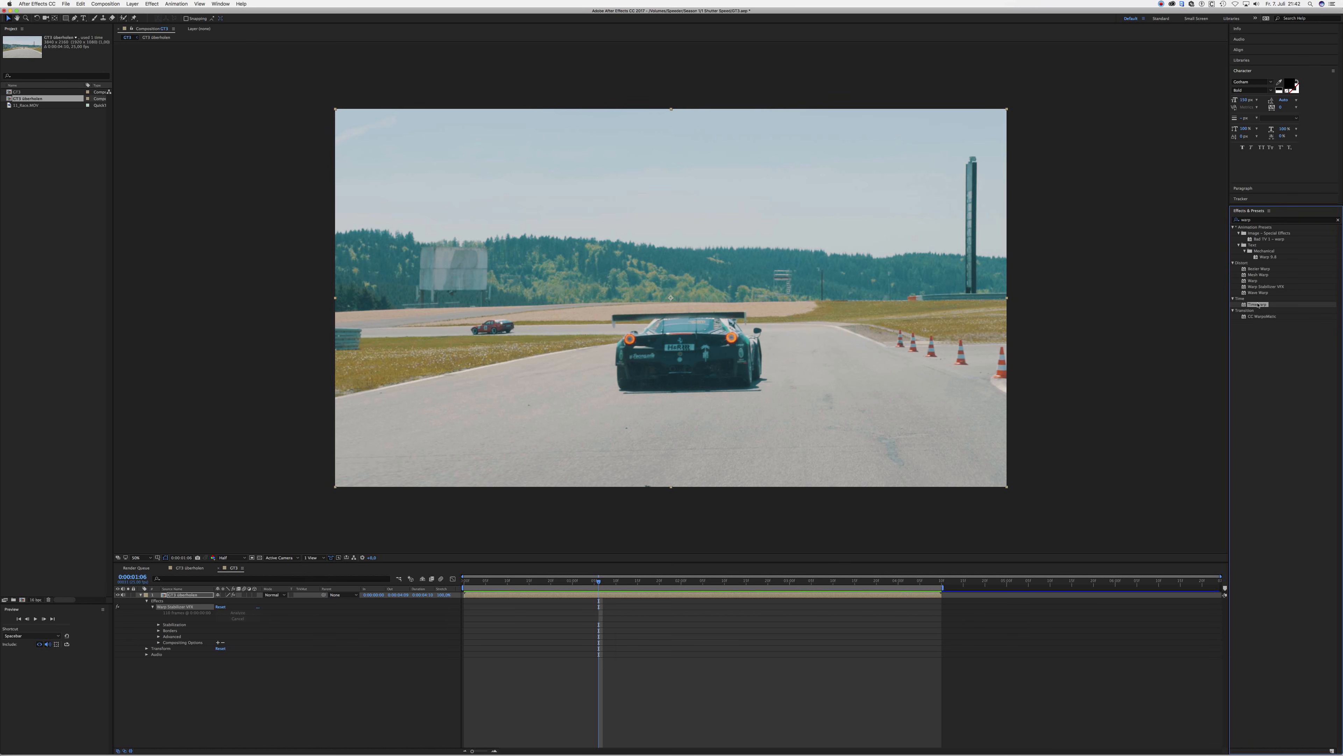
drag(1262, 306, 608, 597)
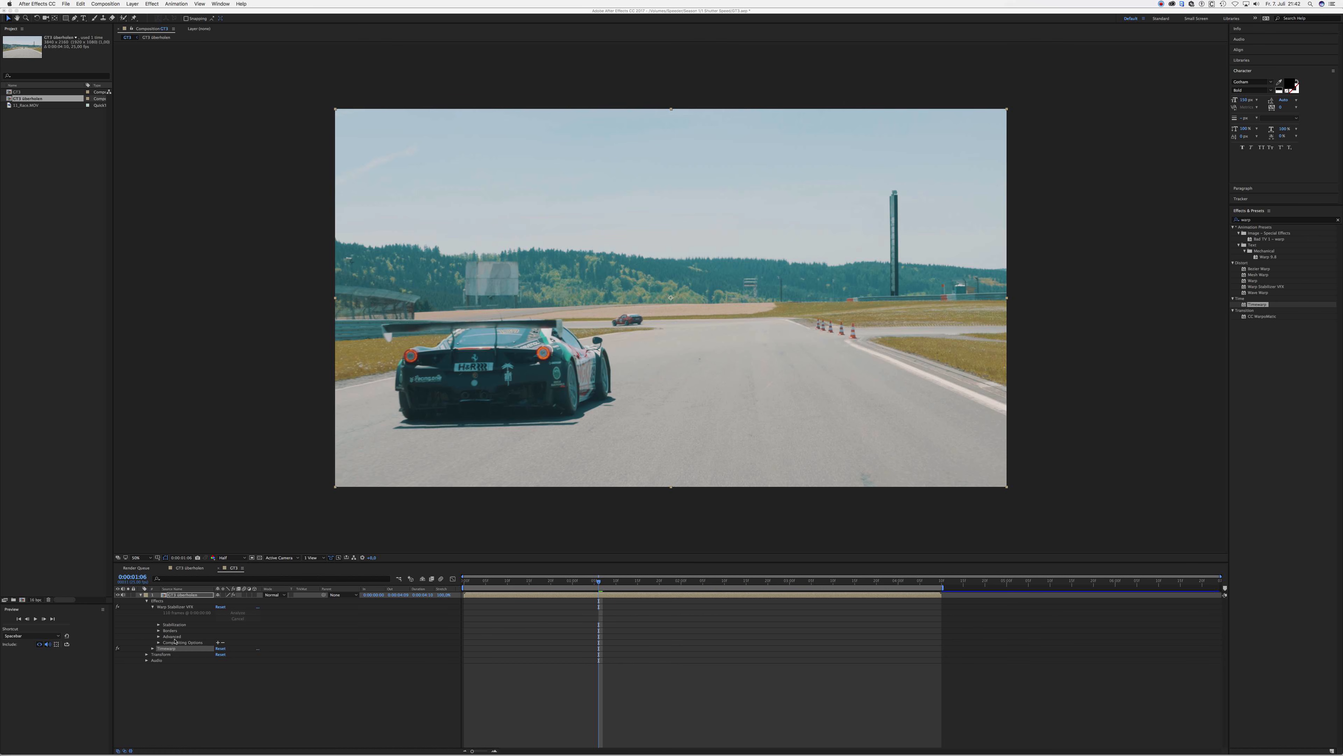
click(152, 649)
click(221, 666)
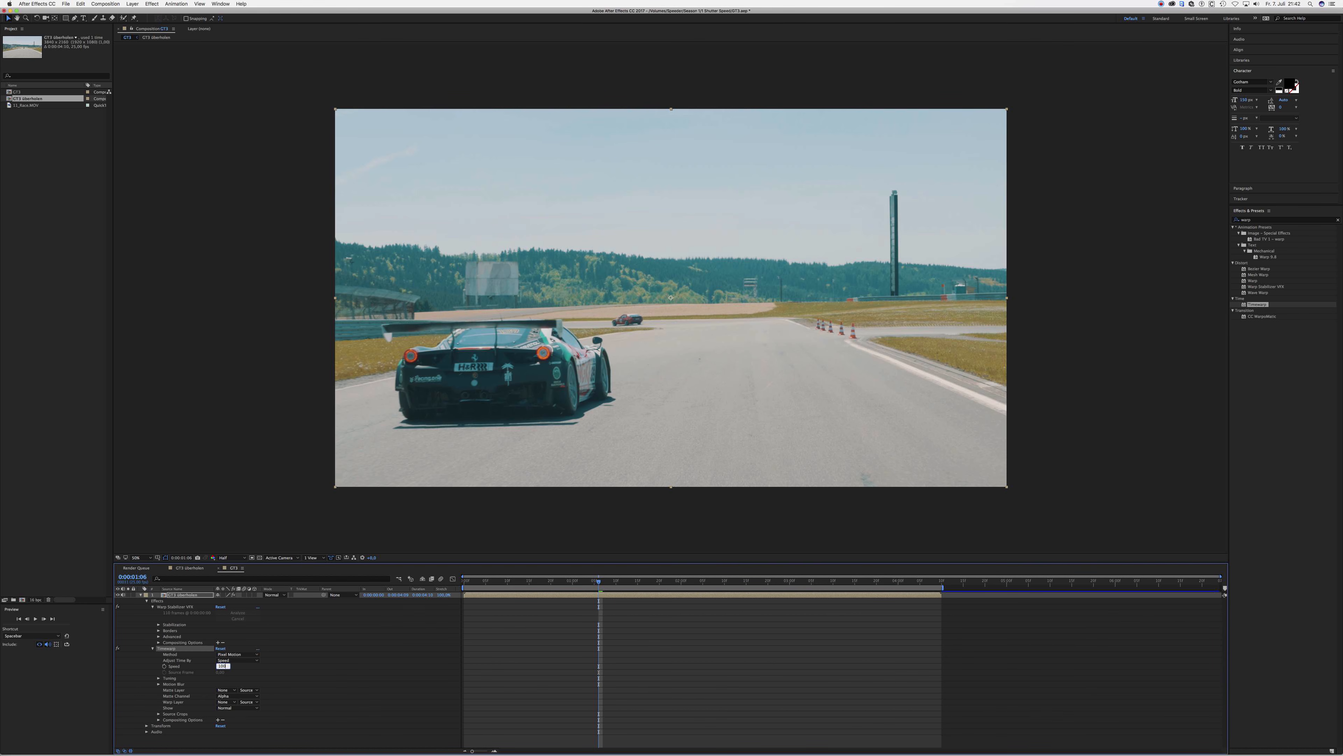
key(Return)
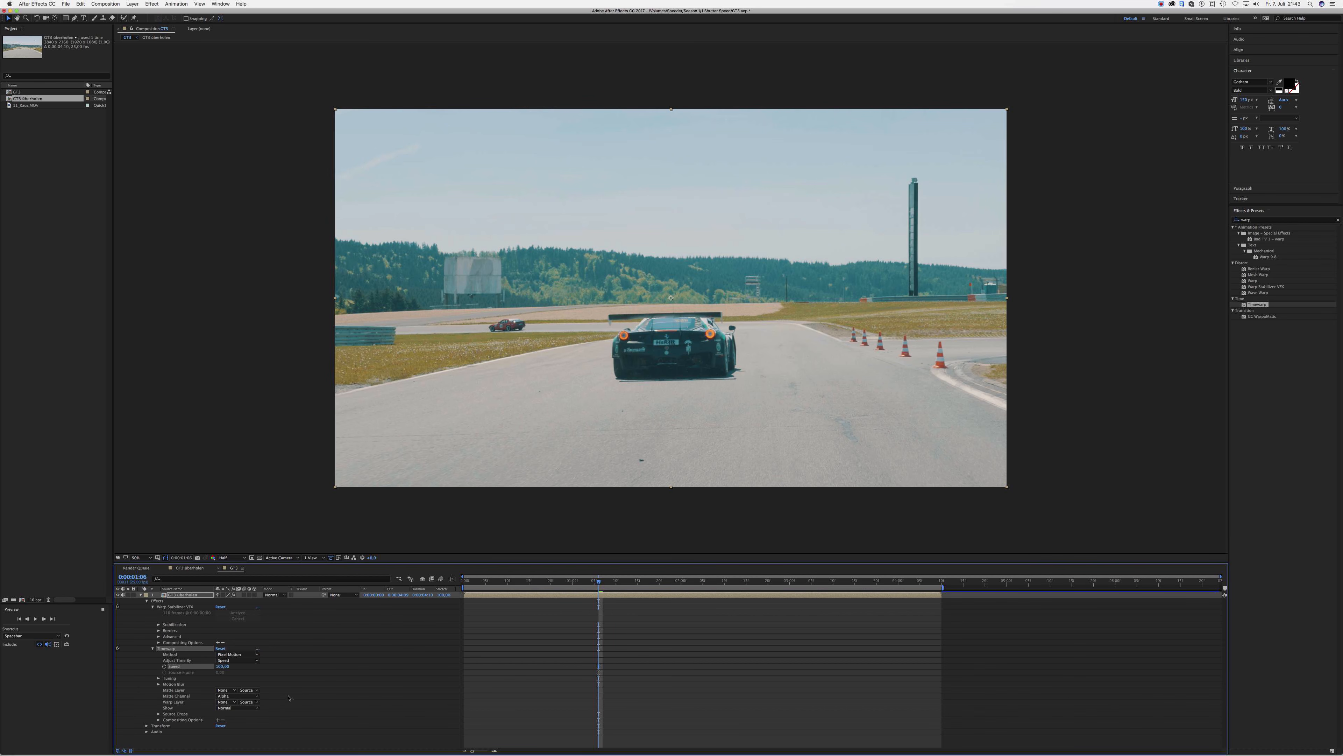
- Enable Timewarp's motion blur on the race car clip and set its Shutter Control to Manual
click(159, 685)
click(217, 690)
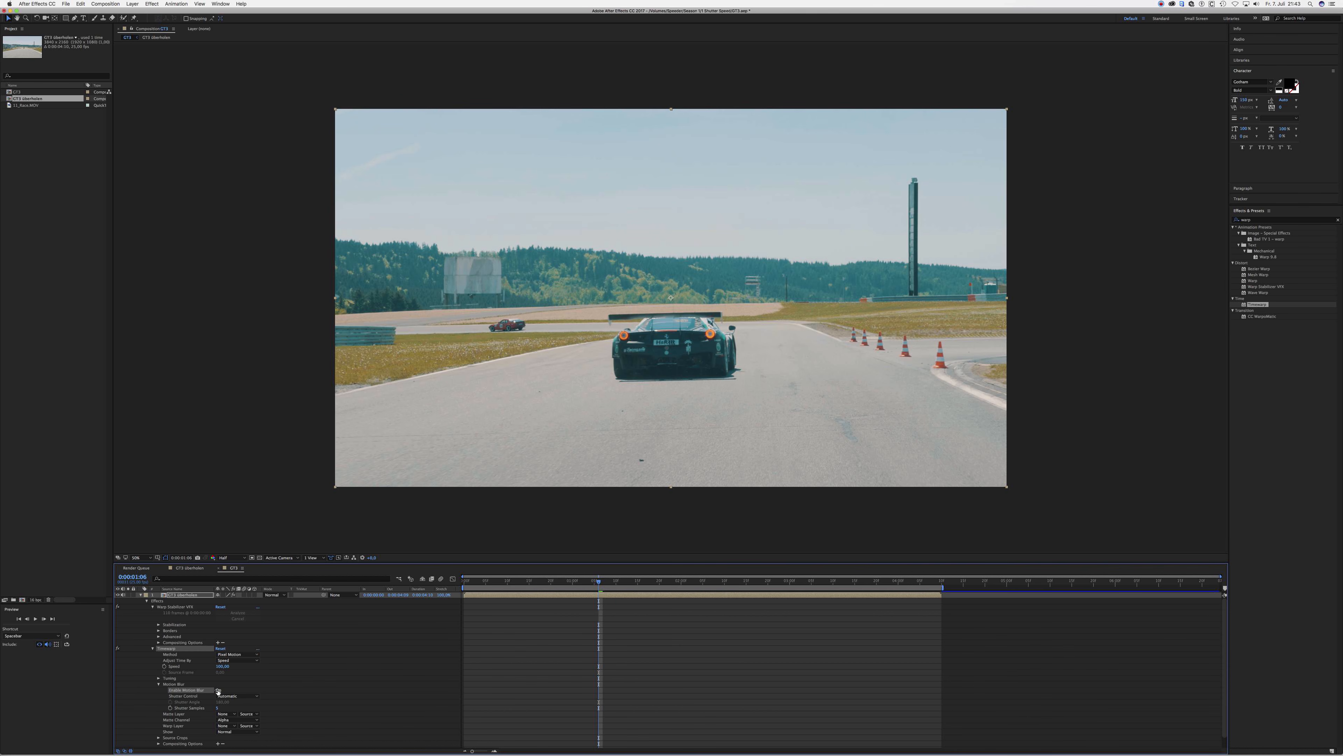
click(232, 695)
click(234, 703)
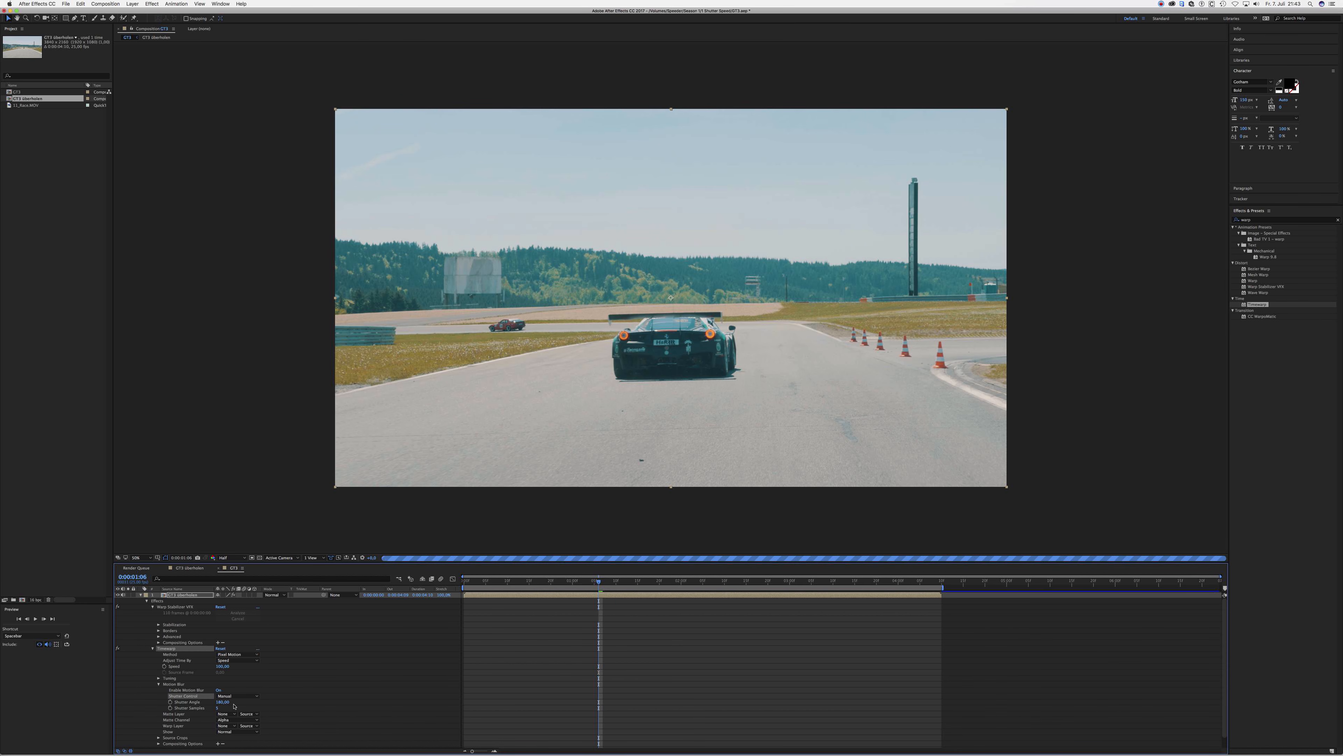
- Increase Timewarp's Shutter Samples and adjust its Shutter Angle for the race car clip
click(218, 708)
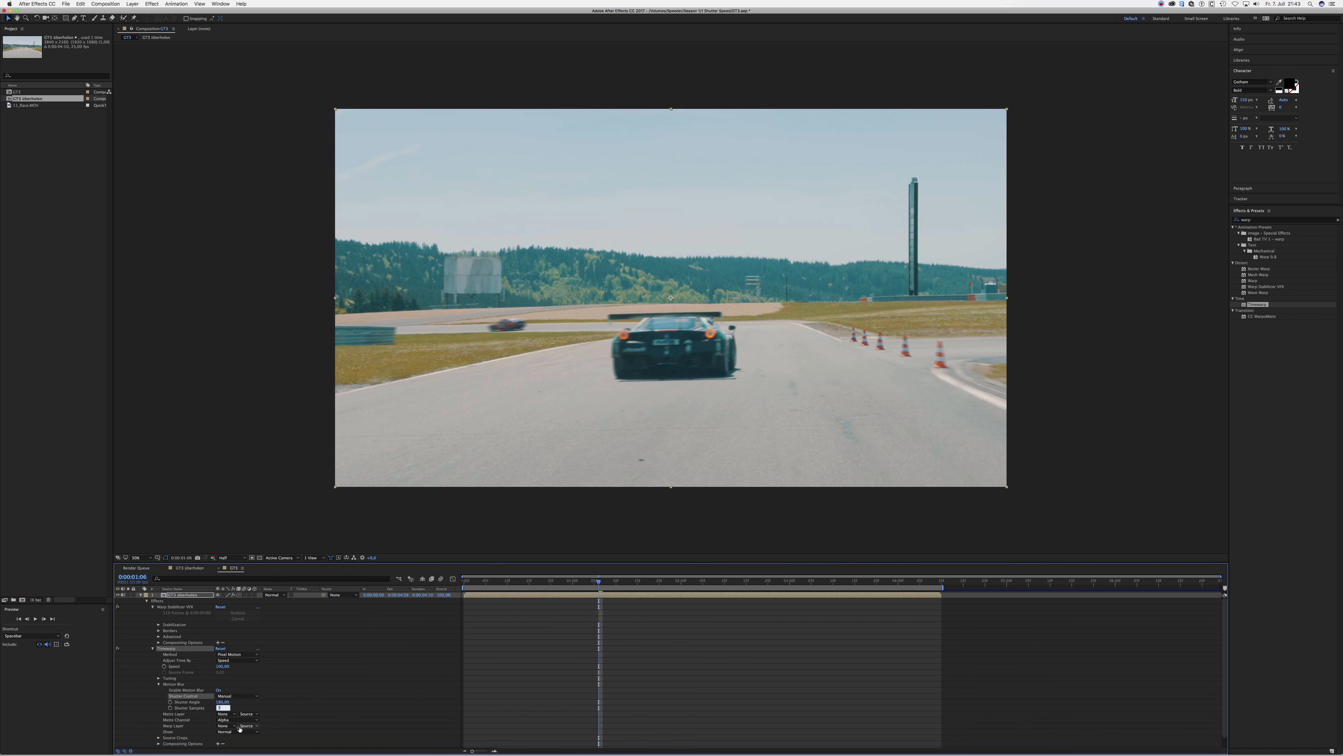
key(Return)
click(222, 703)
key(Return)
click(227, 702)
key(Return)
- Examine the race car's motion blur on several frames between 0:00:00:12 and 0:00:02:24
click(583, 582)
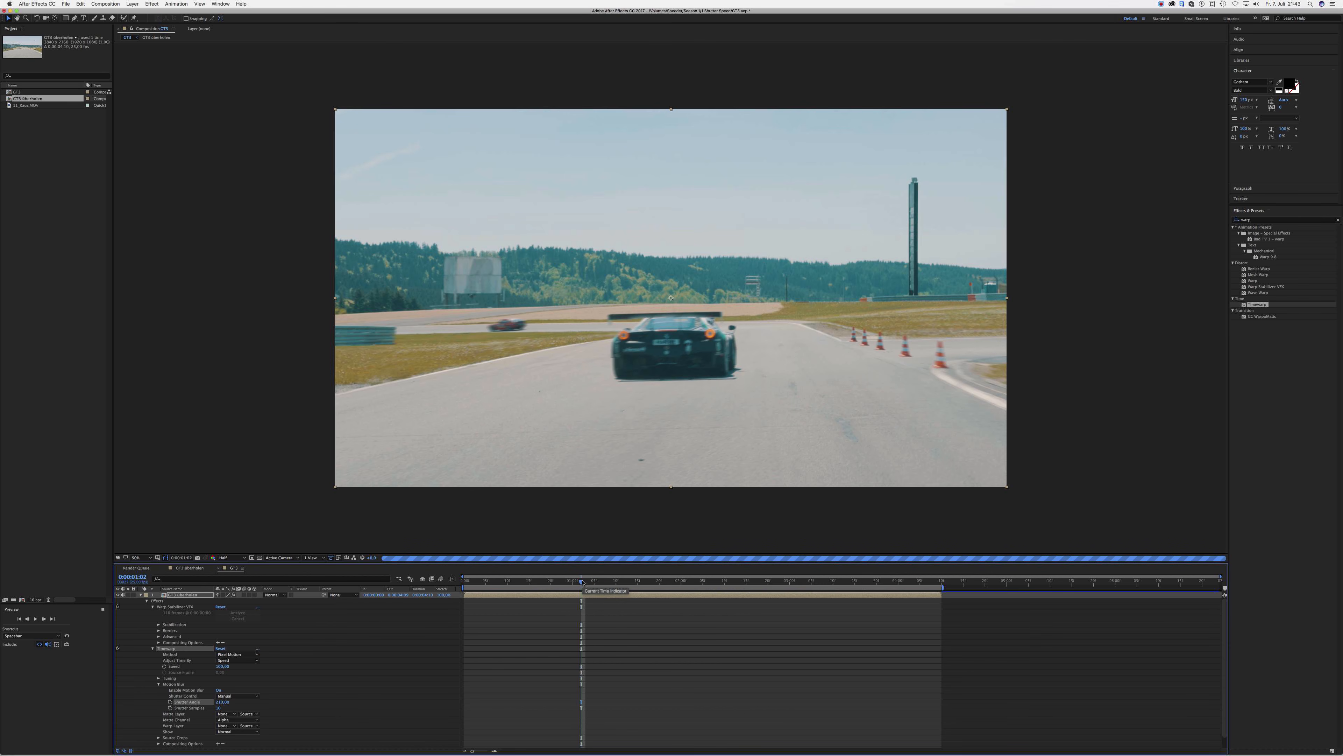
click(553, 582)
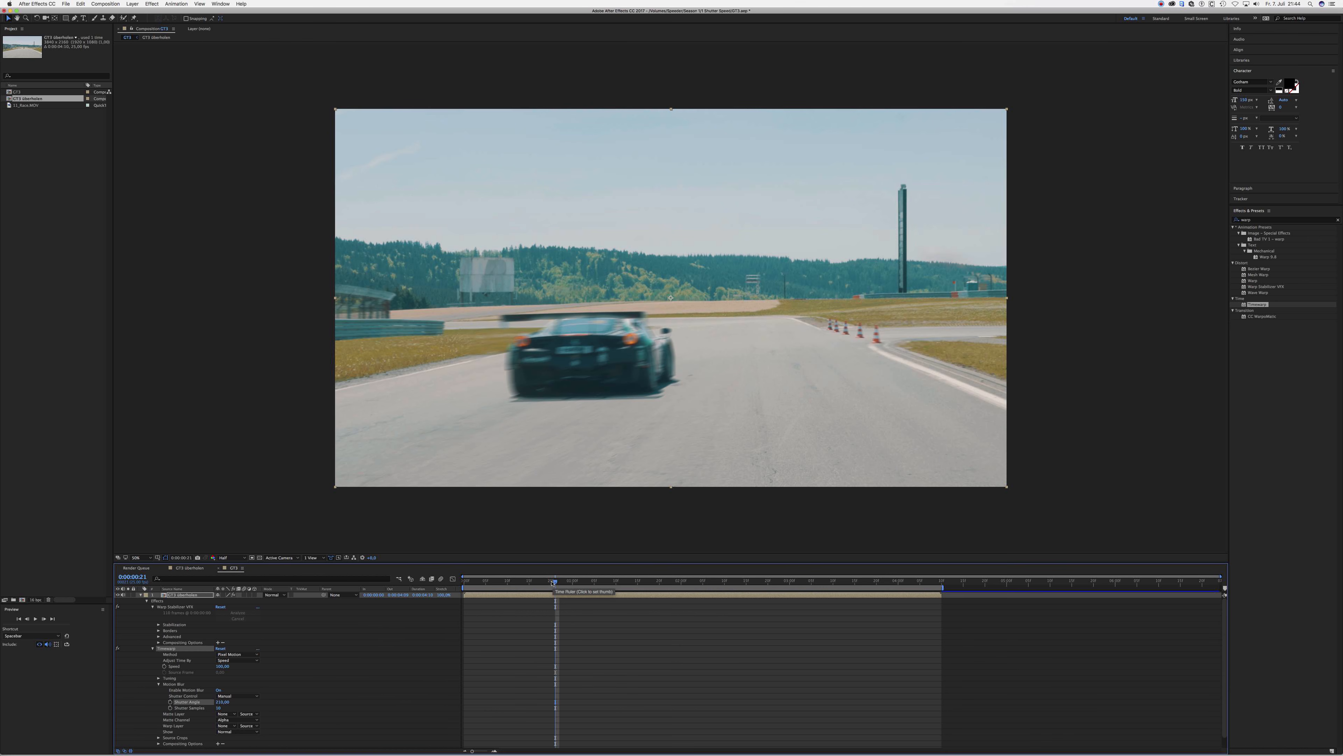
click(516, 582)
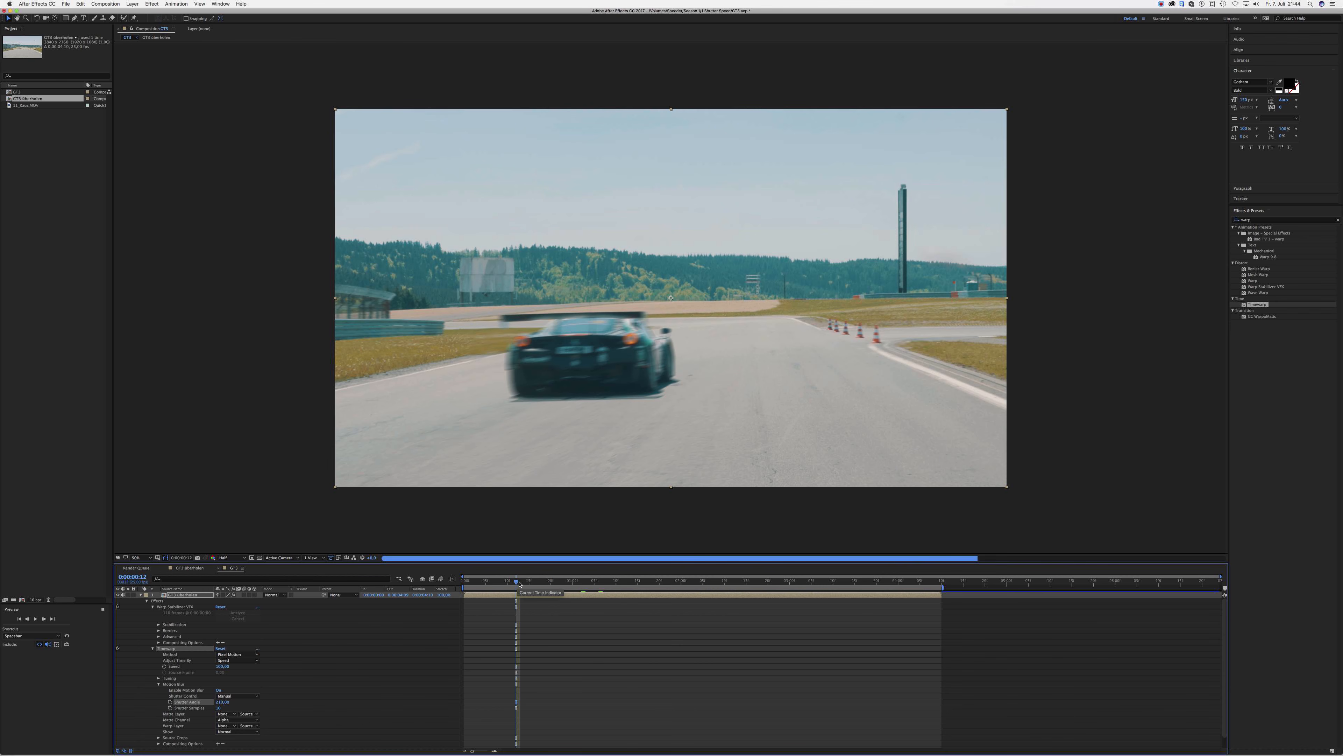
click(721, 582)
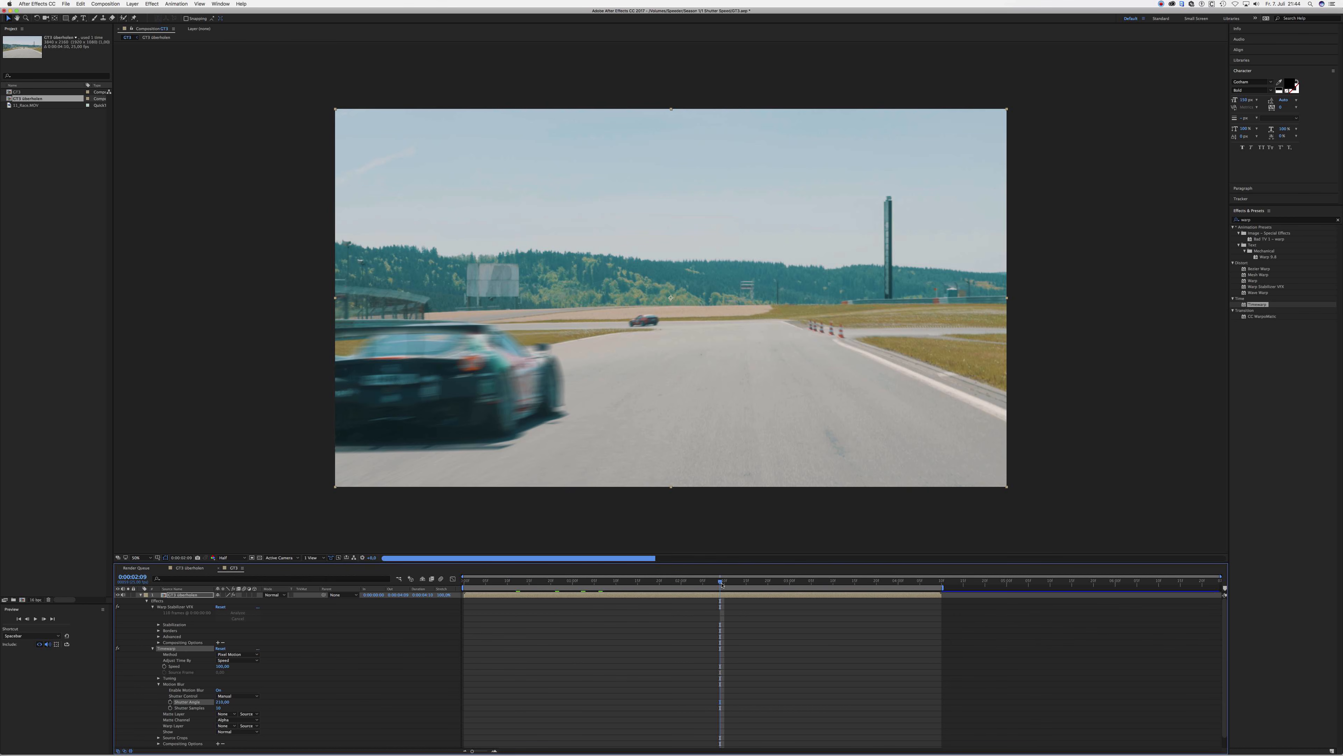
click(786, 582)
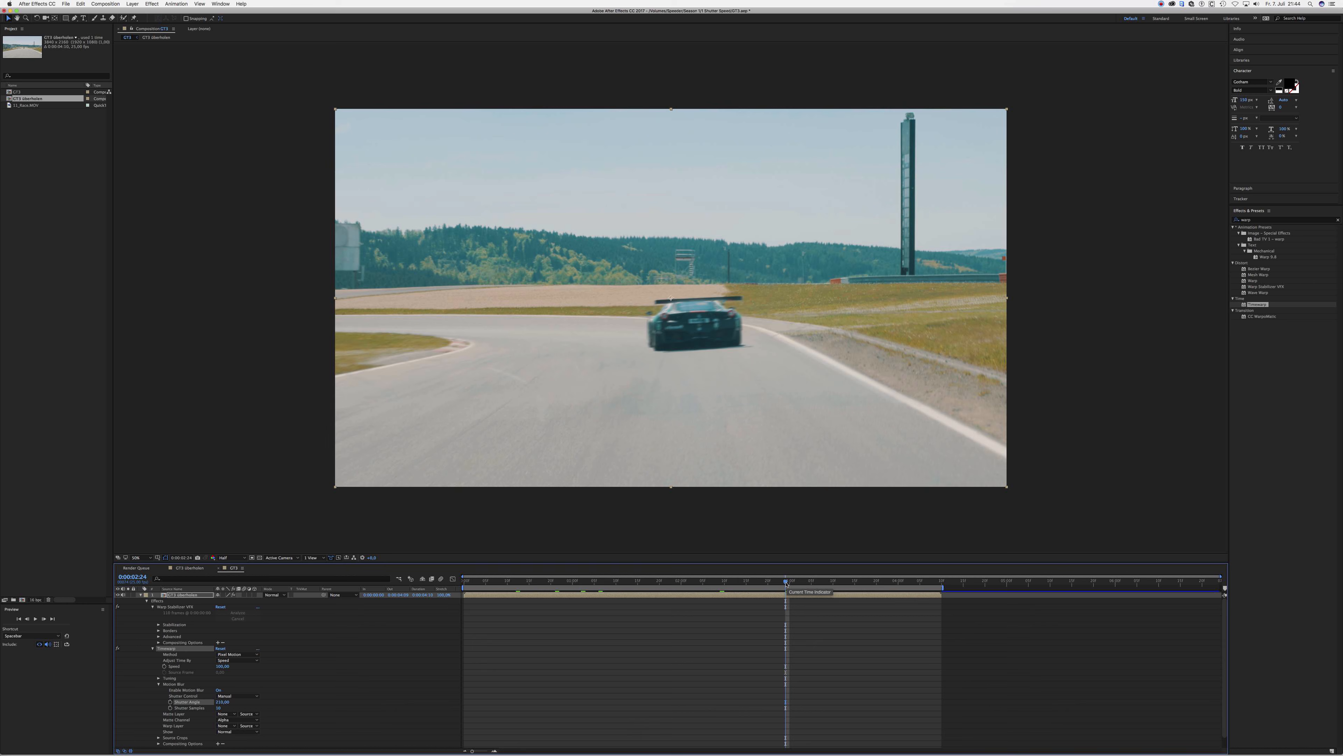
click(663, 581)
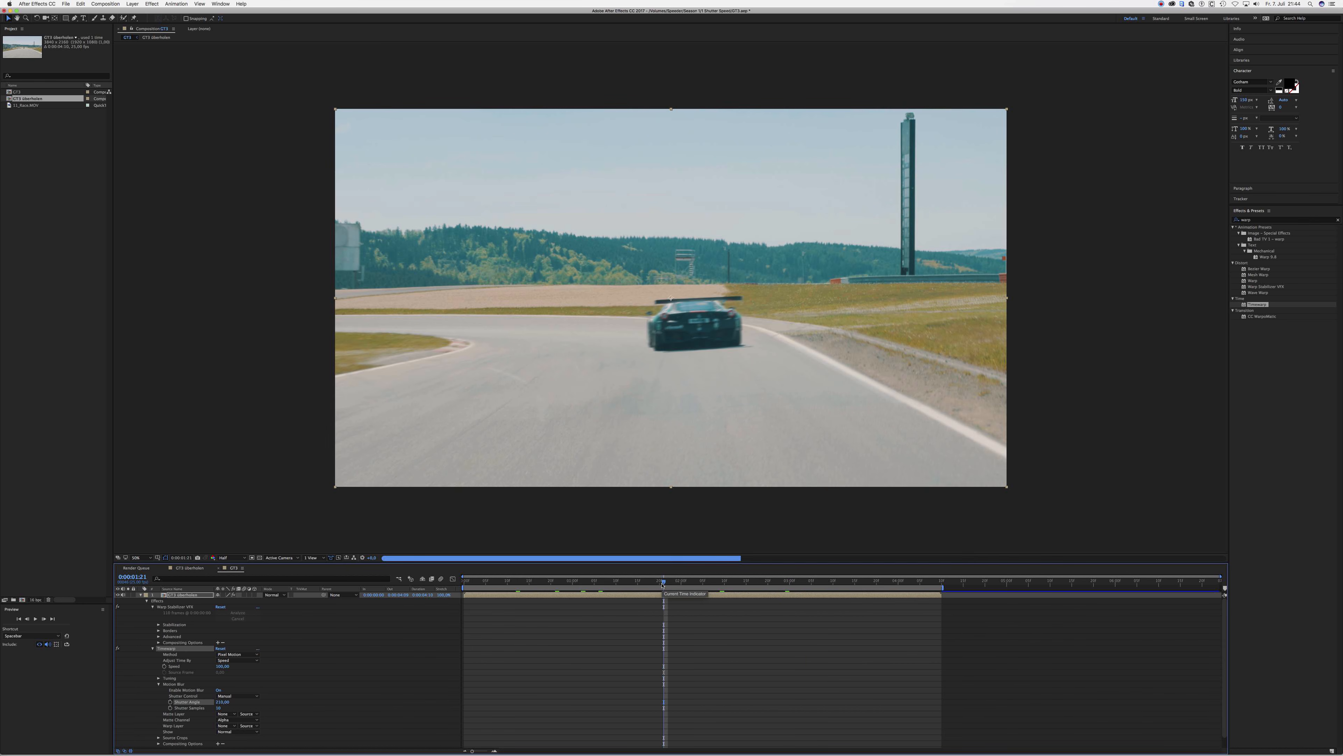